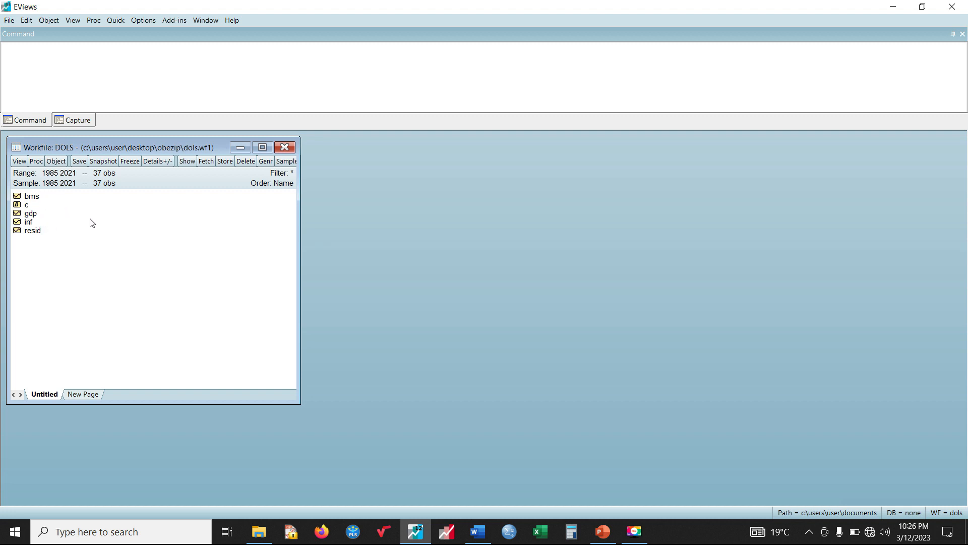
# Start a new equation estimation with the specification gdp c bms inf
pyautogui.click(115, 23)
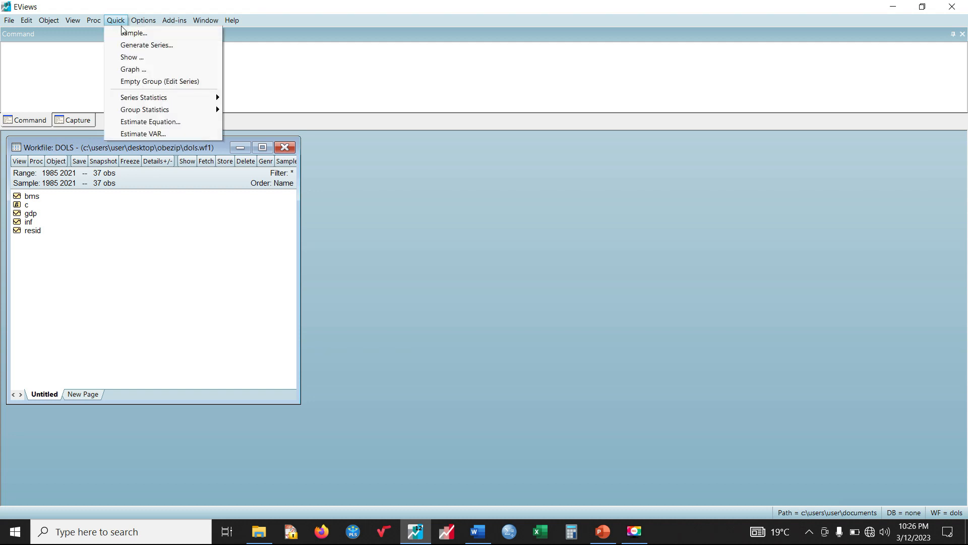
pyautogui.click(151, 122)
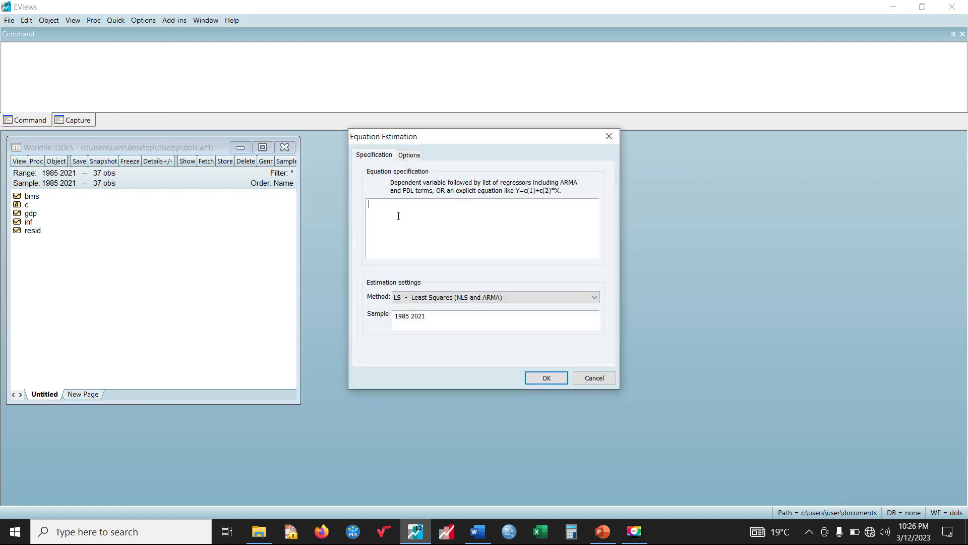
pyautogui.write('gdp c bms inf')
pyautogui.click(376, 207)
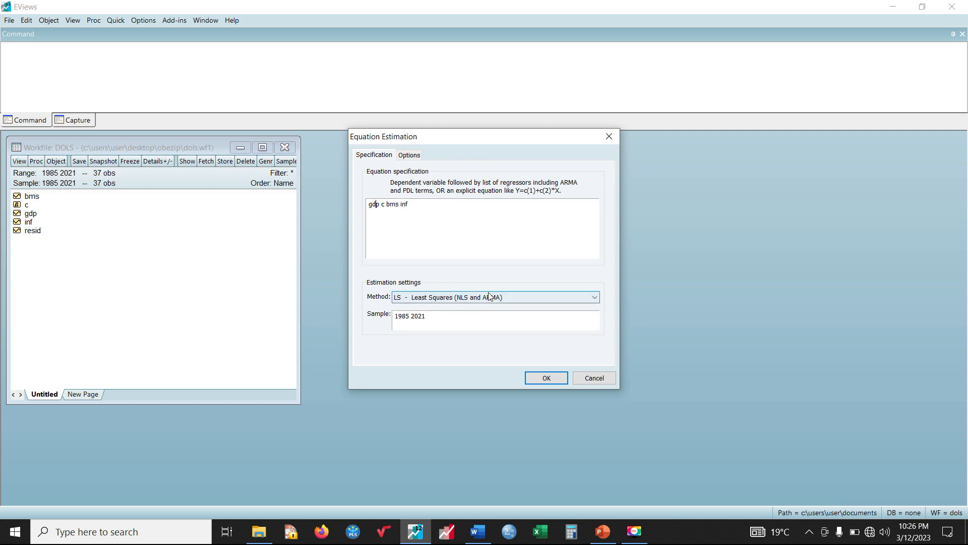
# Set the estimation method to COINTREG - Cointegrating Regression and the nonstationary method to Dynamic OLS (DOLS)
pyautogui.click(594, 298)
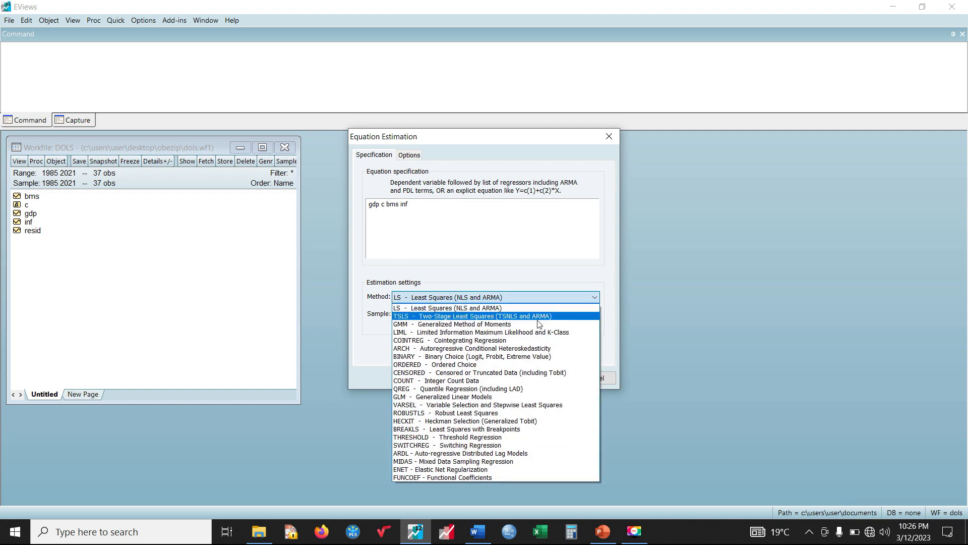
pyautogui.click(498, 342)
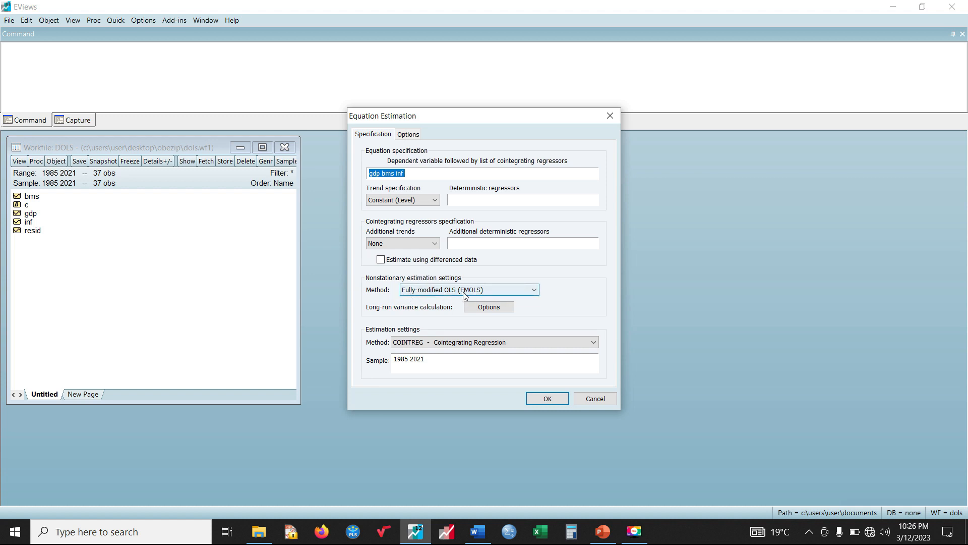
pyautogui.click(534, 289)
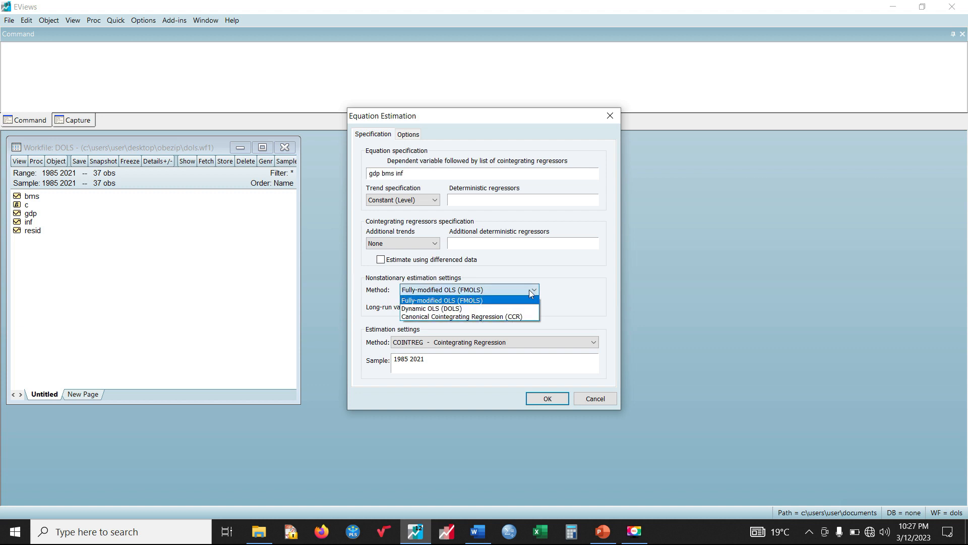
pyautogui.click(476, 310)
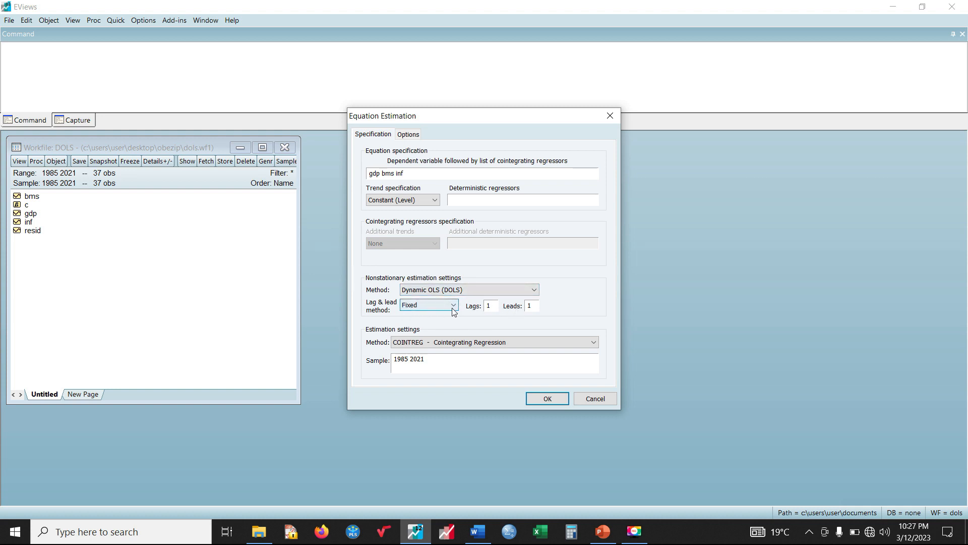
pyautogui.click(538, 307)
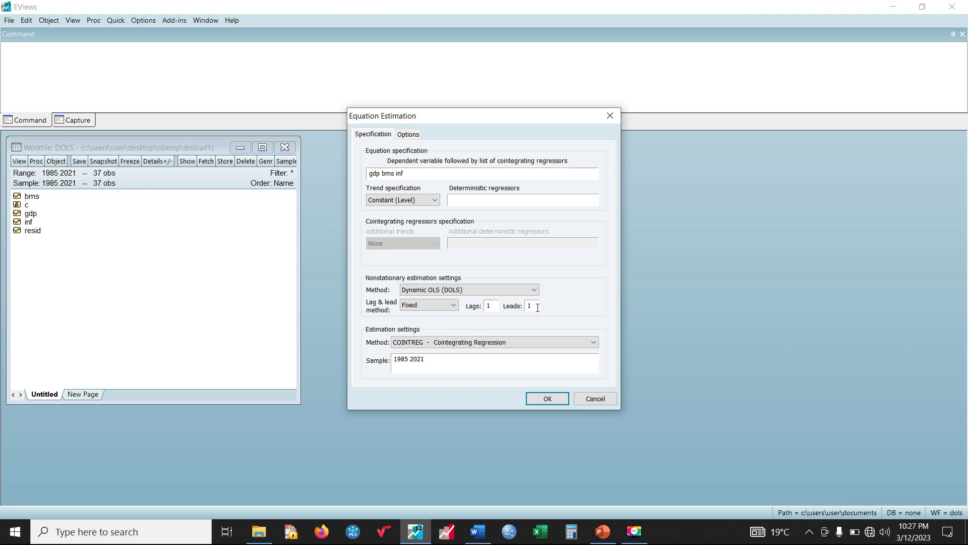
# Try the Akaike lag and lead method, and switch back to Fixed
pyautogui.click(446, 308)
pyautogui.click(446, 308)
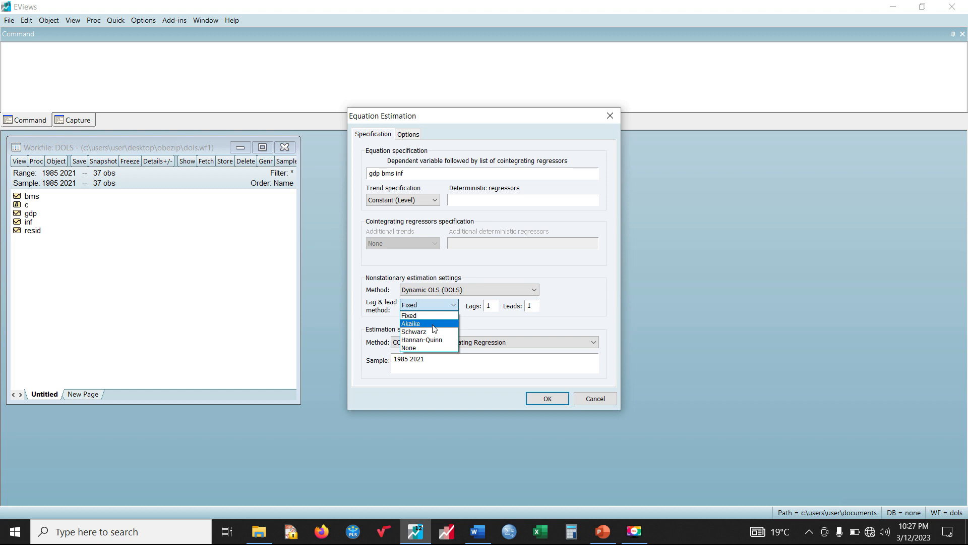
pyautogui.click(434, 328)
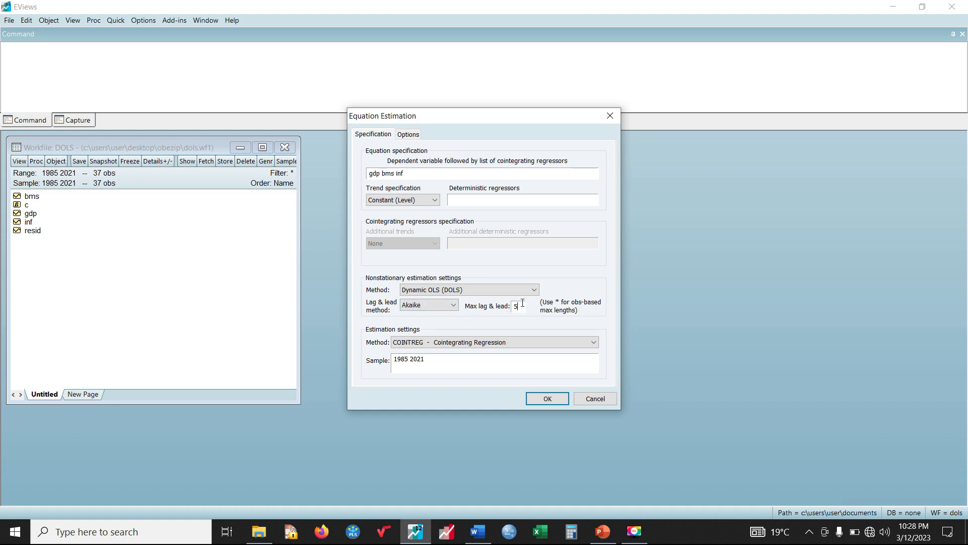
pyautogui.click(447, 306)
pyautogui.click(435, 319)
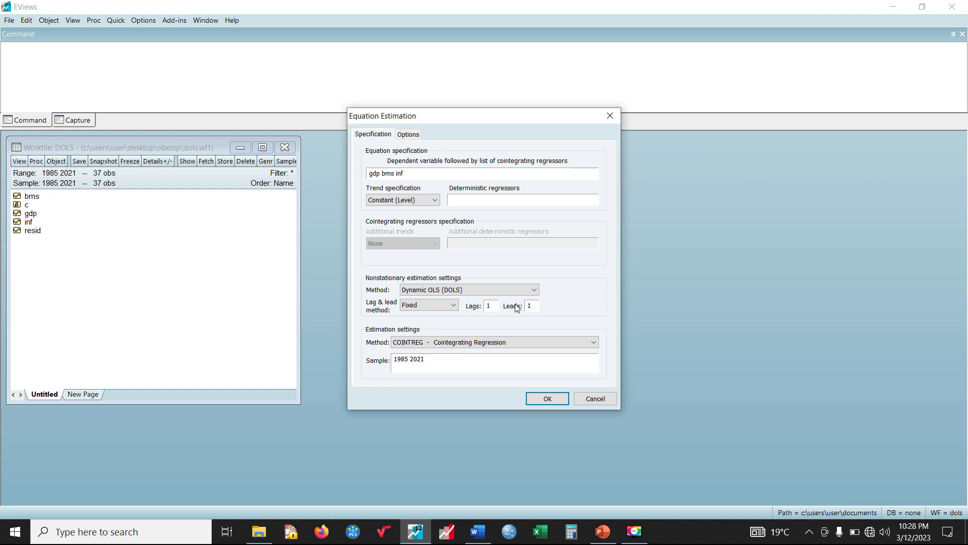
# Set the fixed lags and leads to 2 each and estimate the DOLS equation
pyautogui.click(498, 305)
pyautogui.click(543, 400)
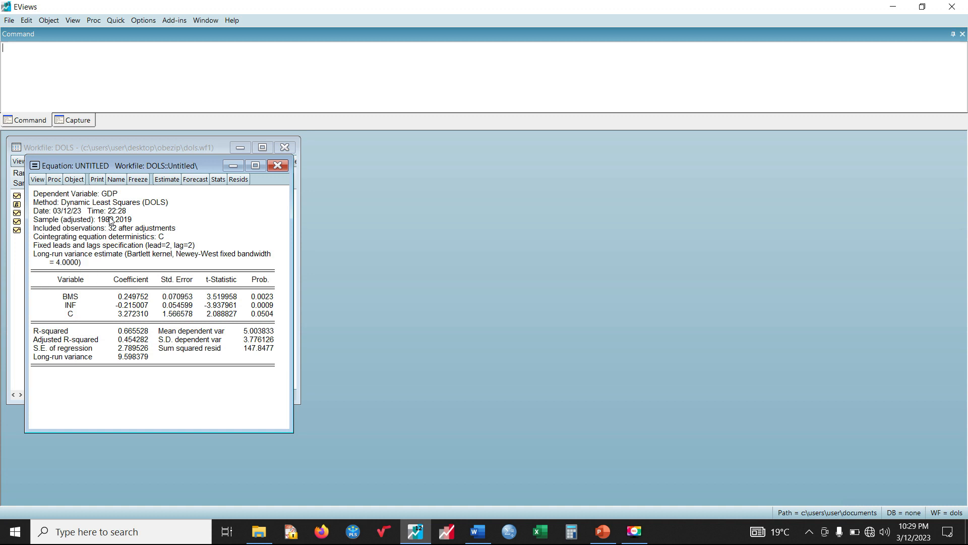
# Run the Histogram - Normality Test on the residuals of the DOLS equation
pyautogui.click(38, 180)
pyautogui.moveTo(74, 296)
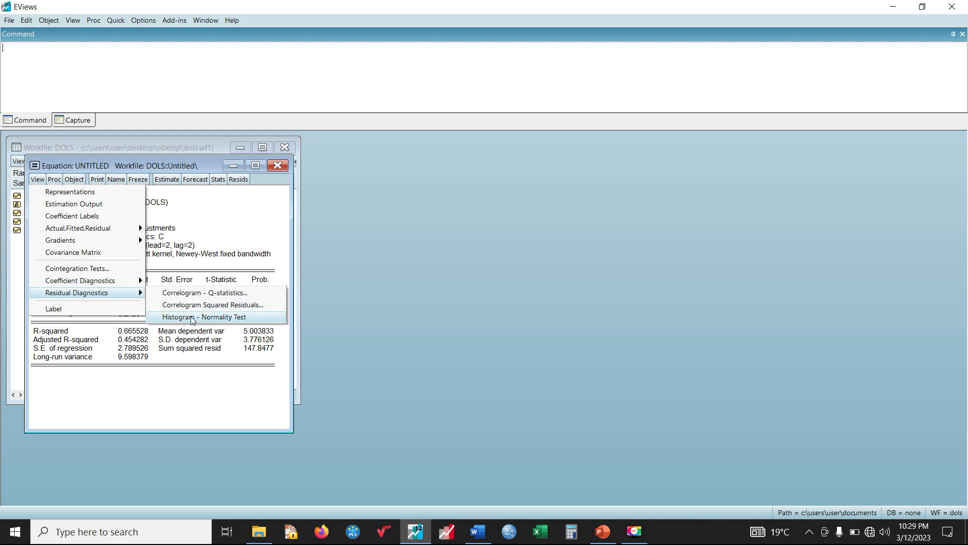
pyautogui.click(192, 317)
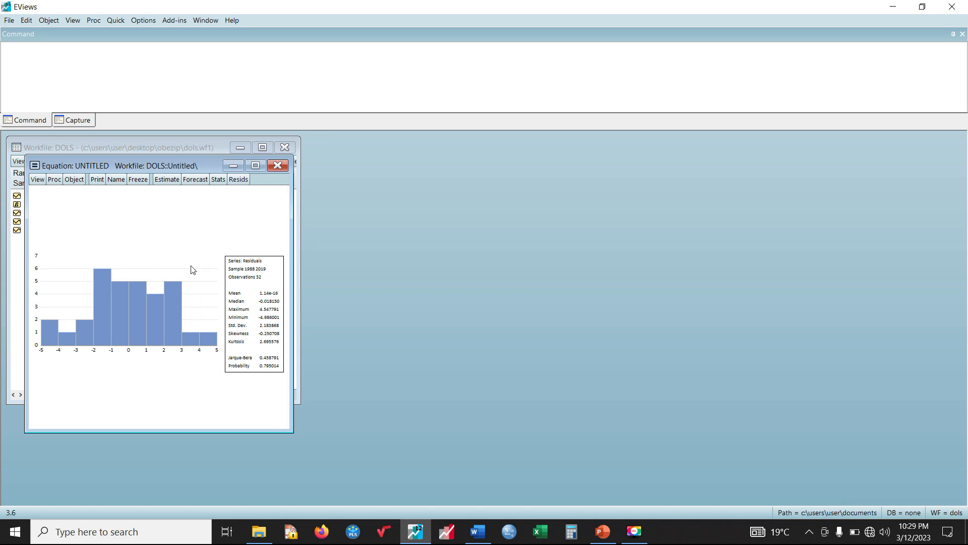
# Copy the residual histogram with its statistics into a new Word document
pyautogui.click(167, 278)
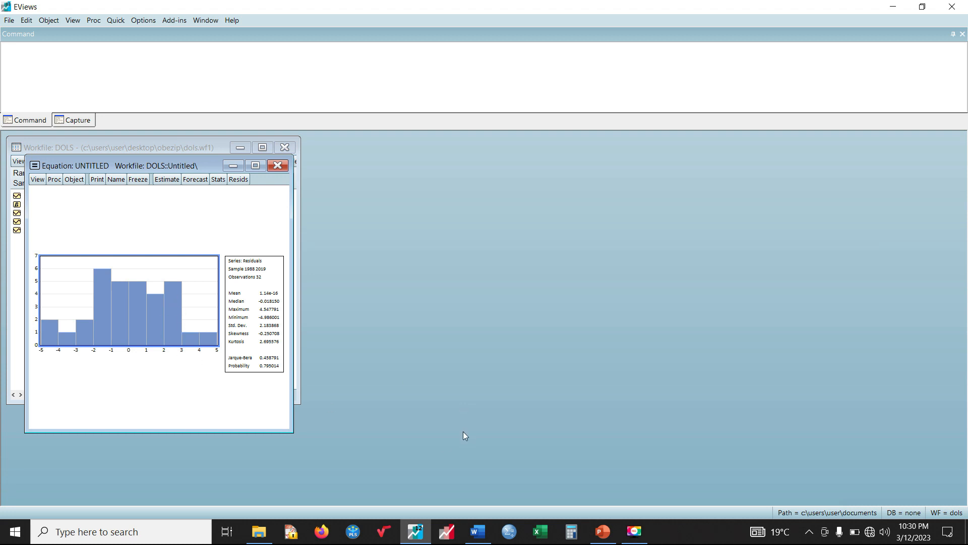
pyautogui.click(478, 531)
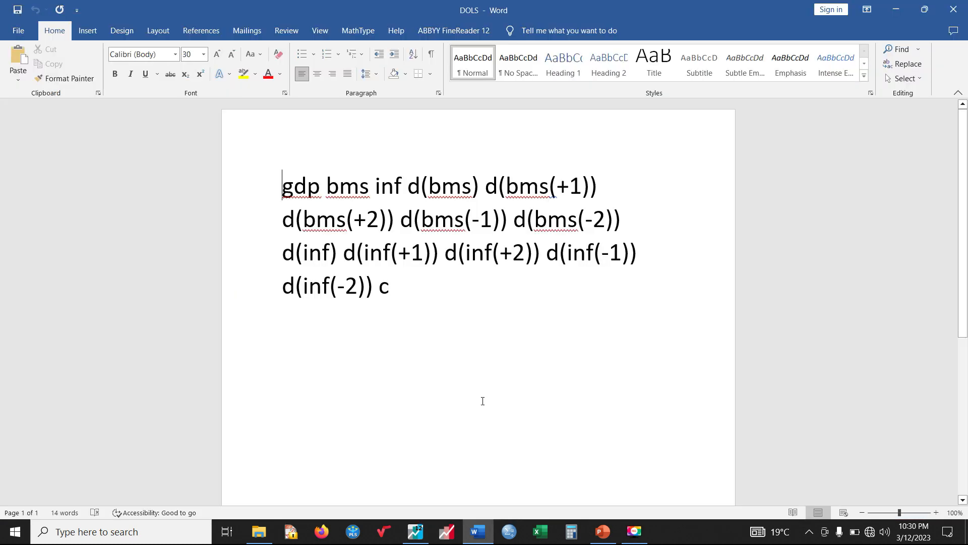
pyautogui.hotkey('ctrl', 'n')
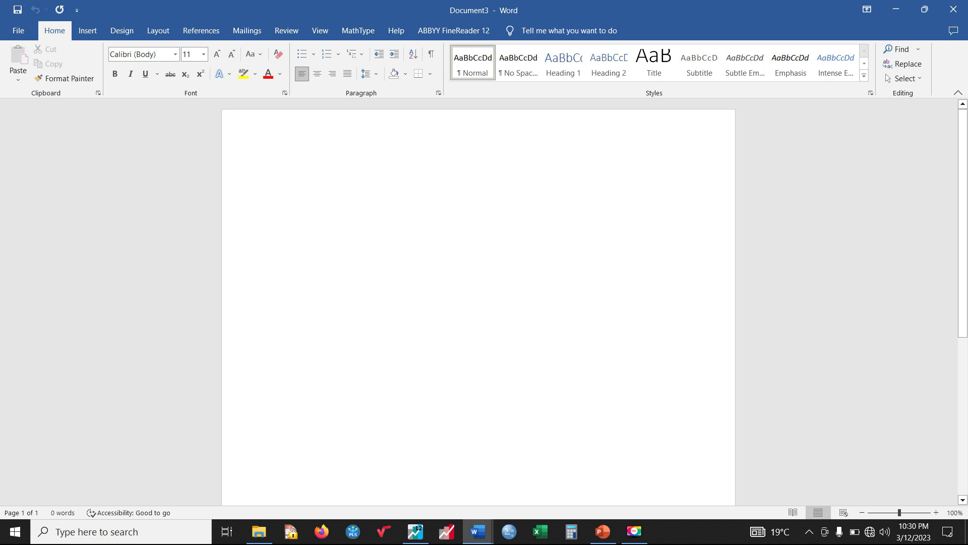
pyautogui.hotkey('ctrl', 'v')
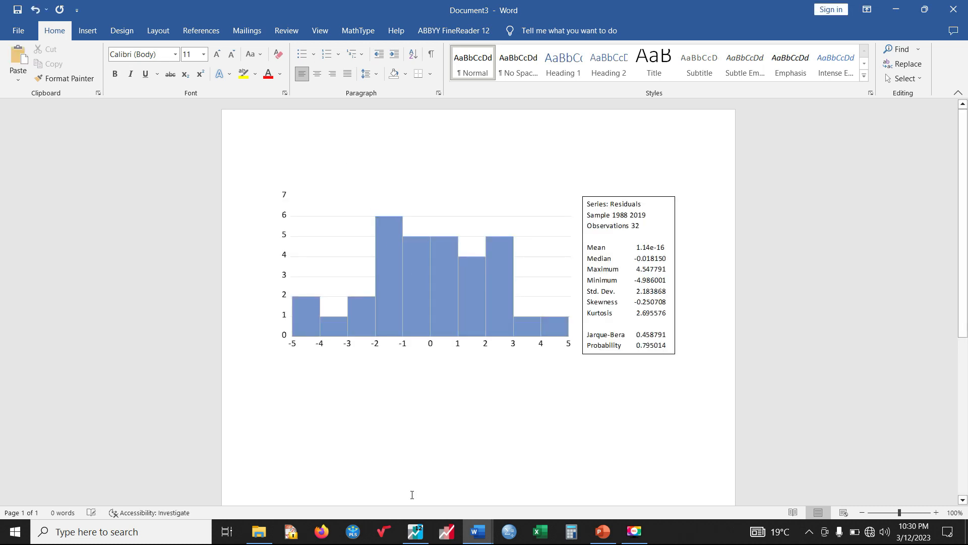
# Return to EViews and copy the full DOLS estimation output into the new Word document above the histogram
pyautogui.click(416, 531)
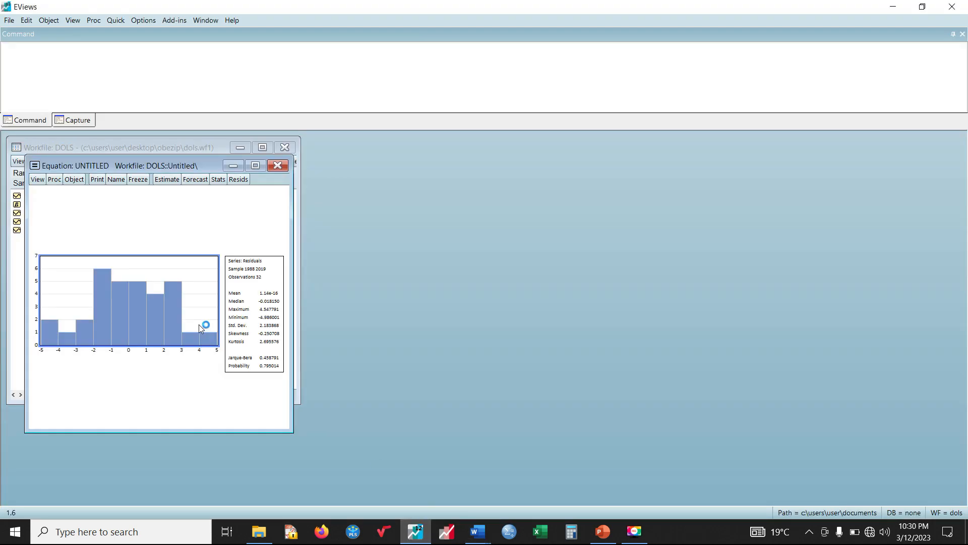
pyautogui.click(215, 181)
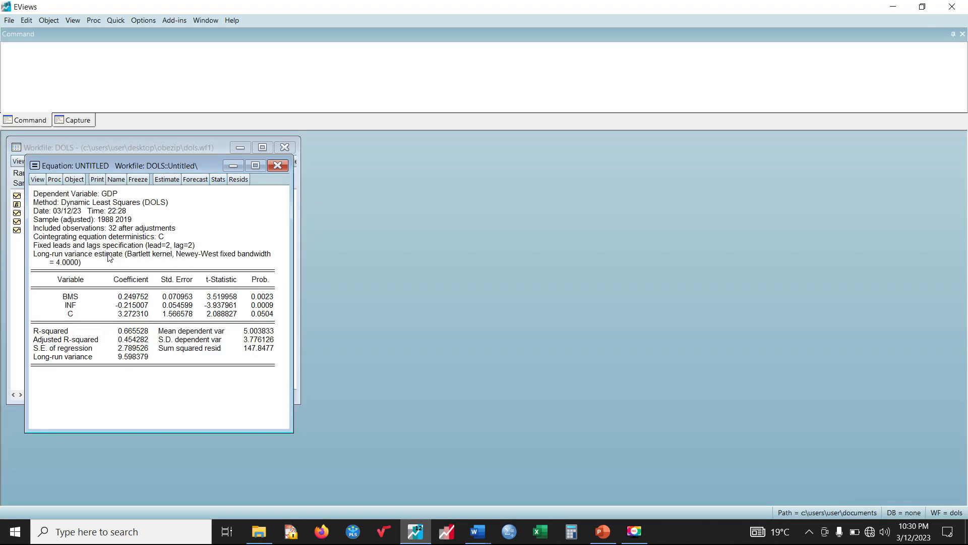
pyautogui.moveTo(48, 196); pyautogui.dragTo(276, 368)
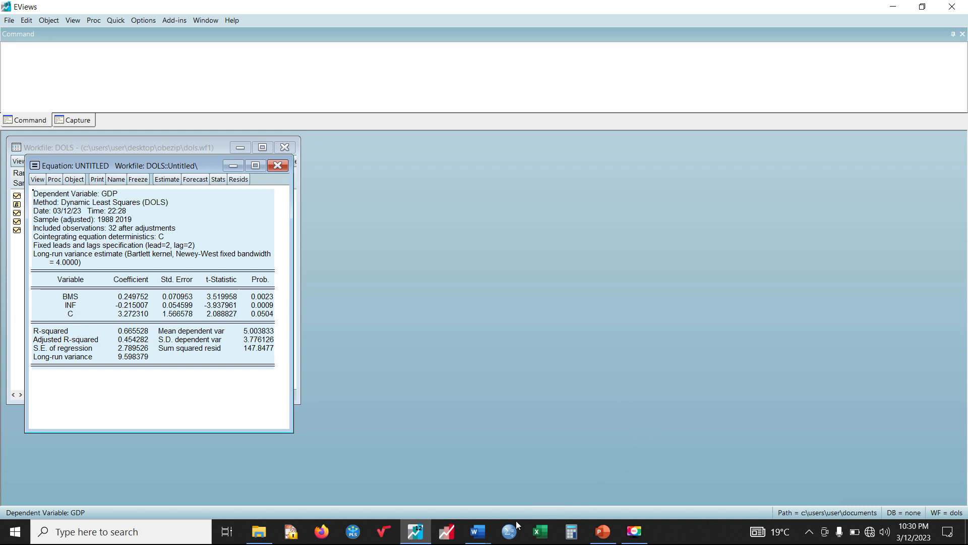
pyautogui.click(478, 531)
pyautogui.click(540, 498)
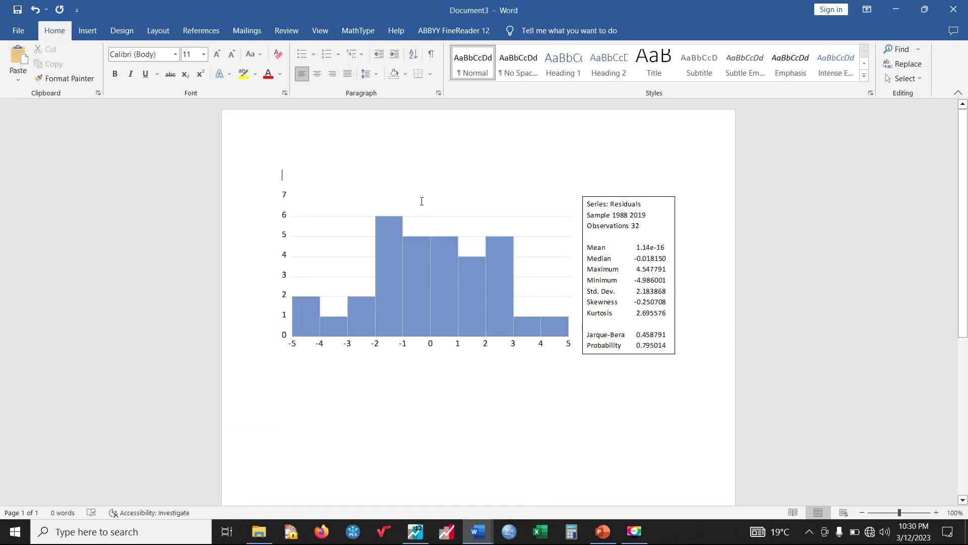
pyautogui.hotkey('ctrl', 'v')
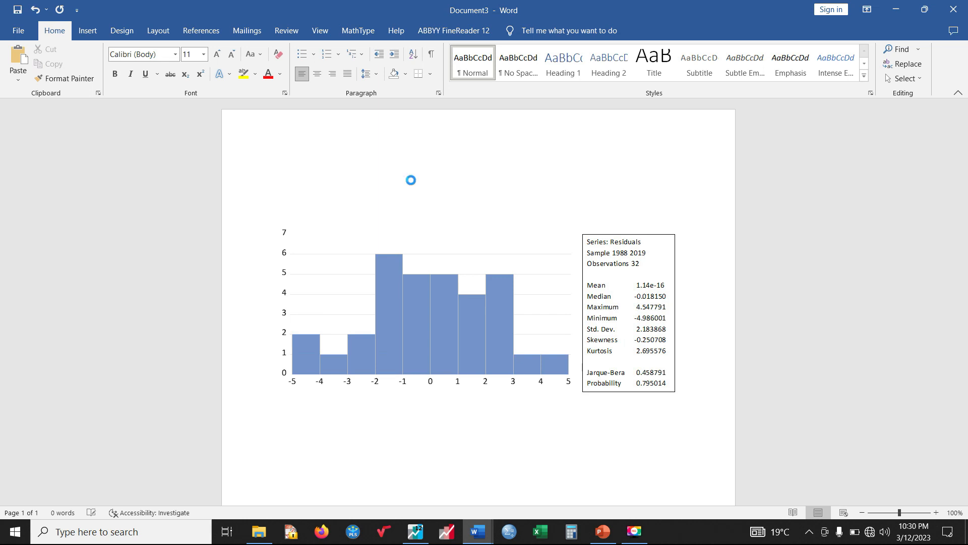
pyautogui.scroll(-1, 413, 204)
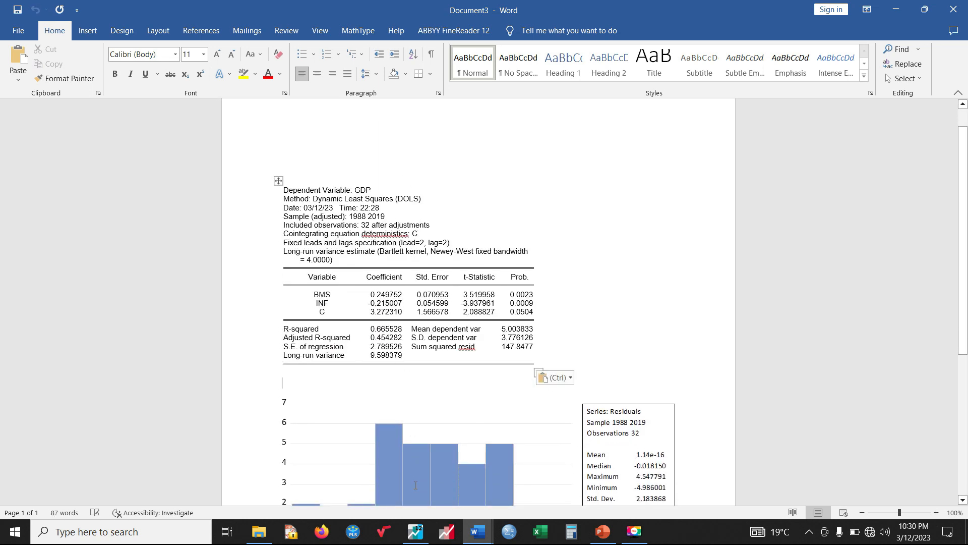
# Switch back to EViews and run a Wald test on the DOLS equation with the restriction c(1)=c(2)=0
pyautogui.click(415, 531)
pyautogui.click(217, 333)
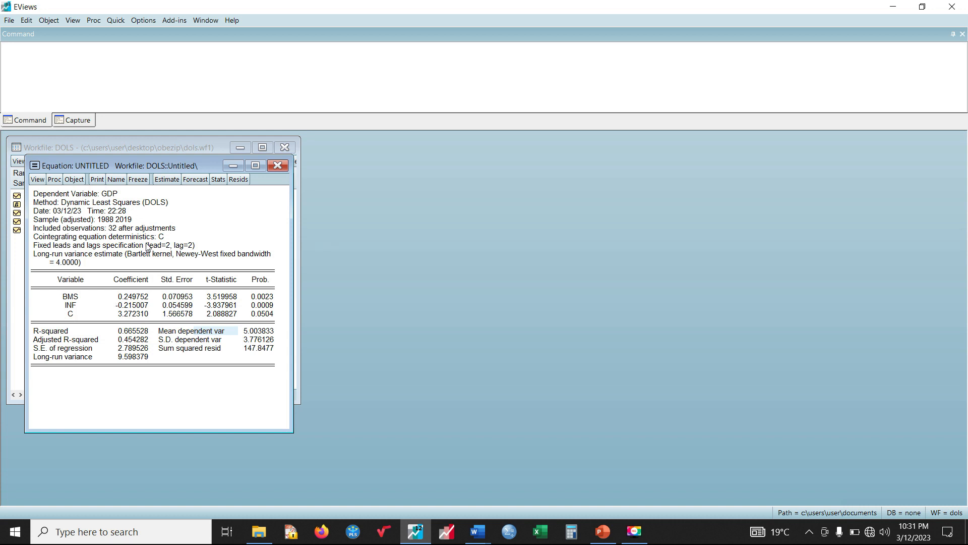
pyautogui.click(38, 180)
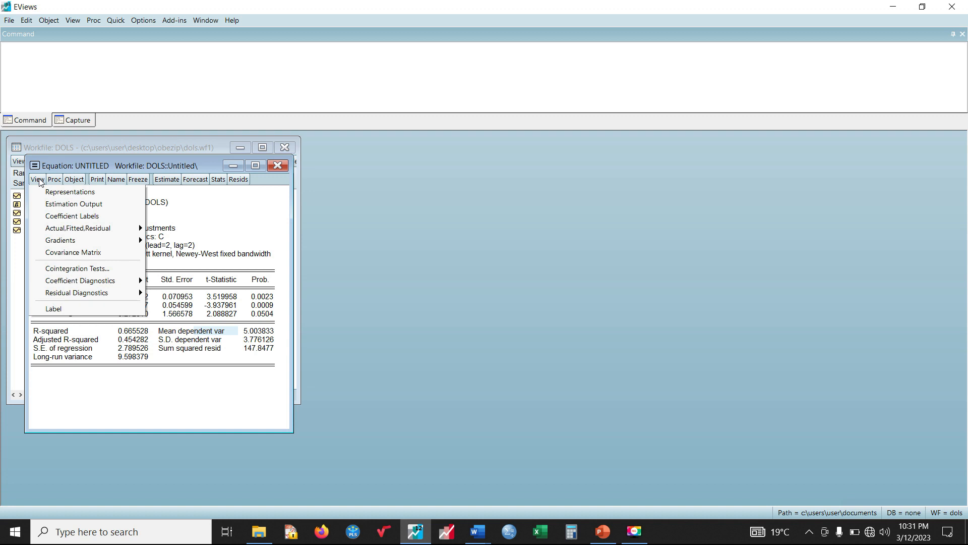
pyautogui.moveTo(74, 281)
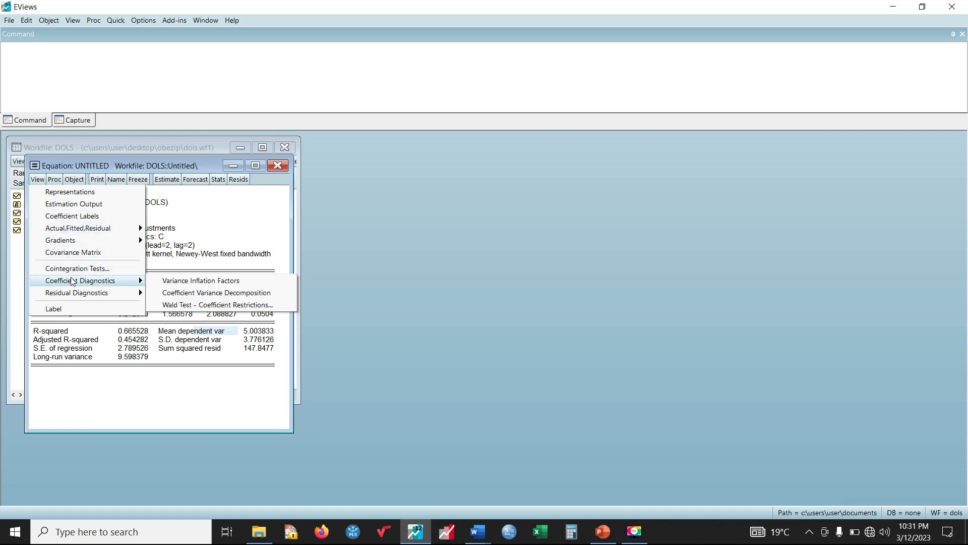
pyautogui.click(215, 305)
pyautogui.moveTo(154, 247); pyautogui.dragTo(373, 270)
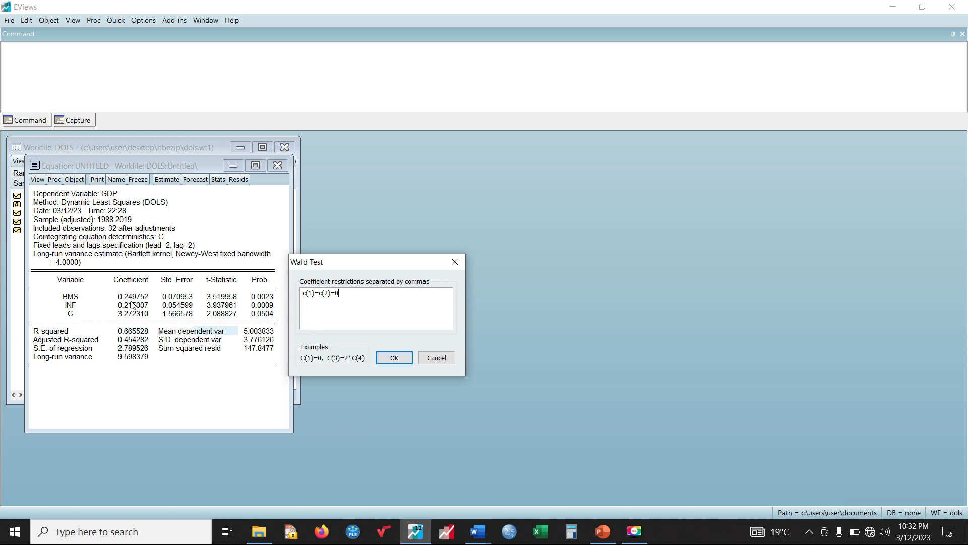
pyautogui.click(392, 359)
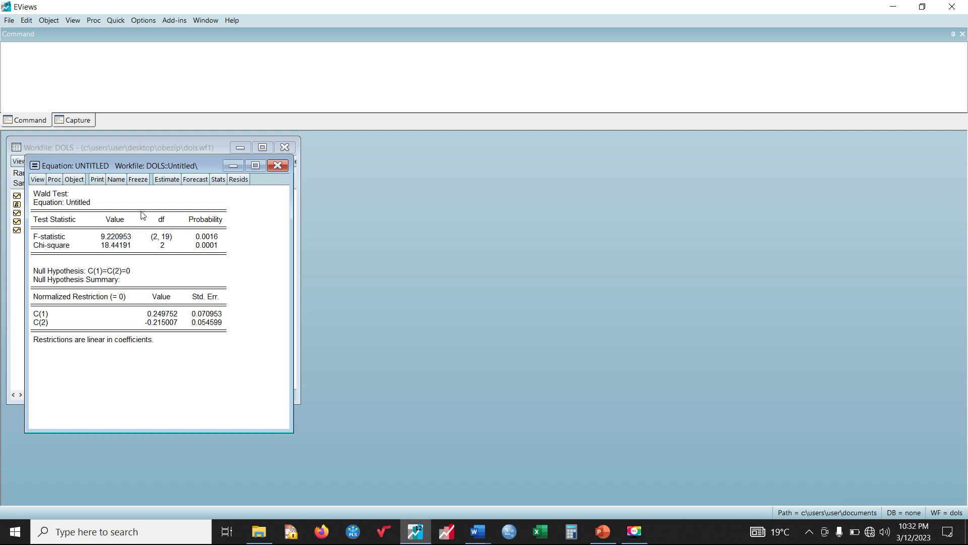
# Reopen the equation's estimation settings, change the method to LS - Least Squares, and complete the specification as gdp bms inf c
pyautogui.click(167, 181)
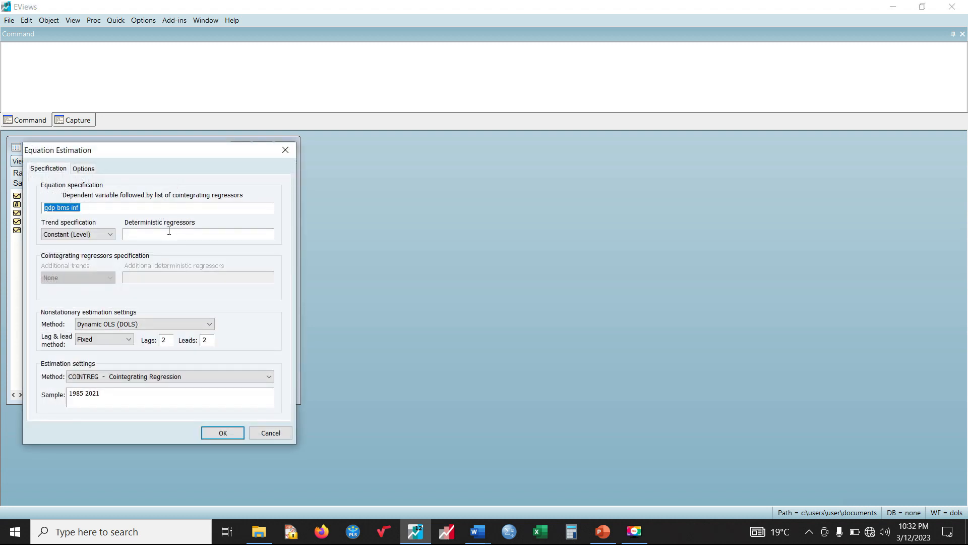
pyautogui.click(155, 378)
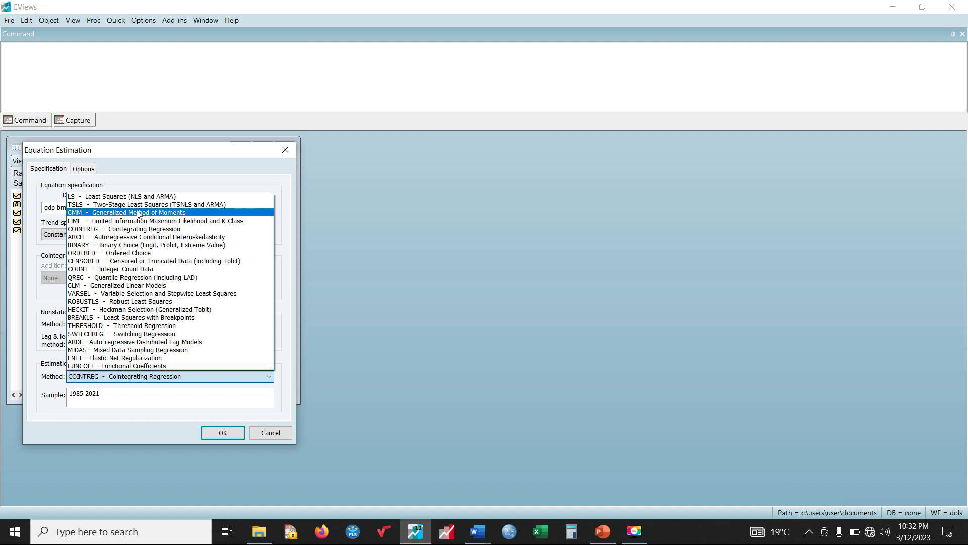
pyautogui.click(141, 200)
pyautogui.click(99, 241)
pyautogui.write('c')
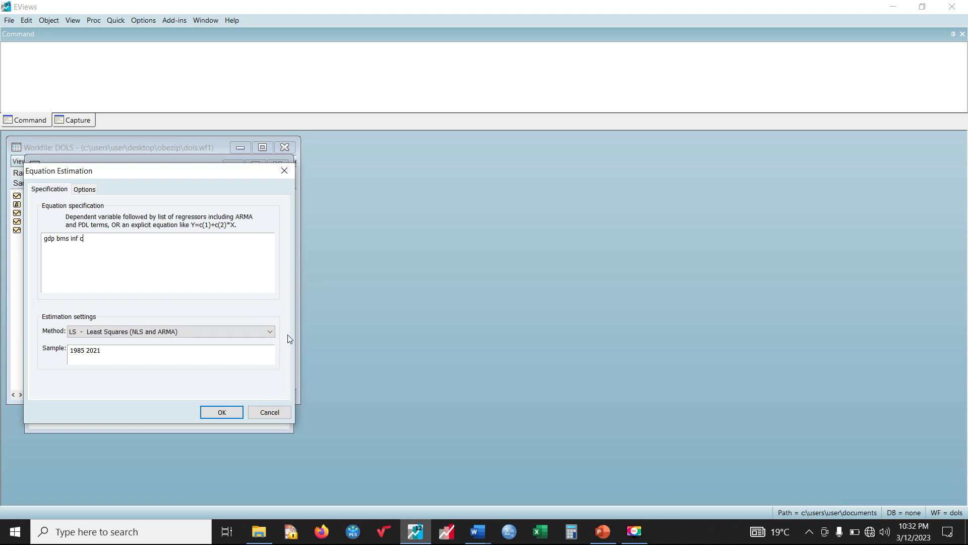
# Switch to the DOLS document in Word and copy the whole equation specification, from gdp through the lead and lag difference terms to c
pyautogui.moveTo(477, 531)
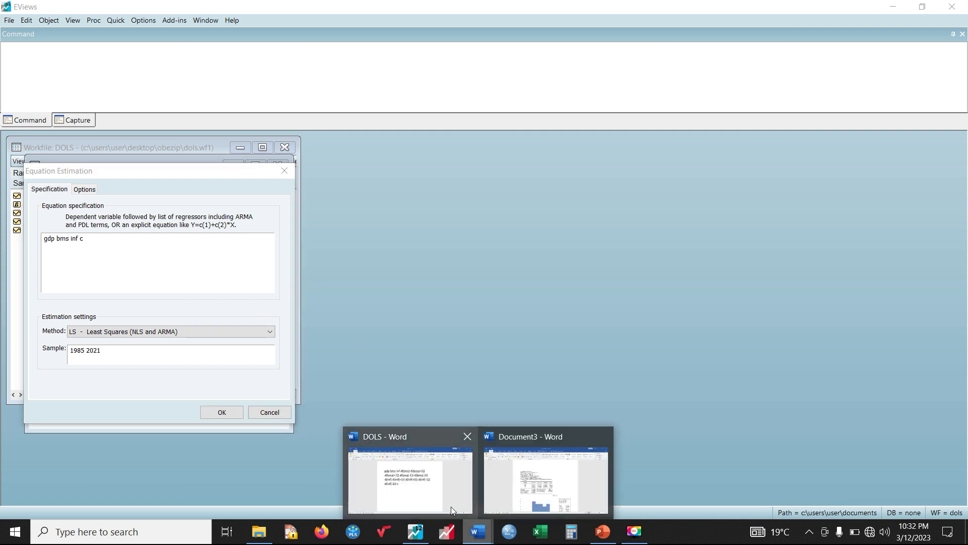
pyautogui.click(432, 488)
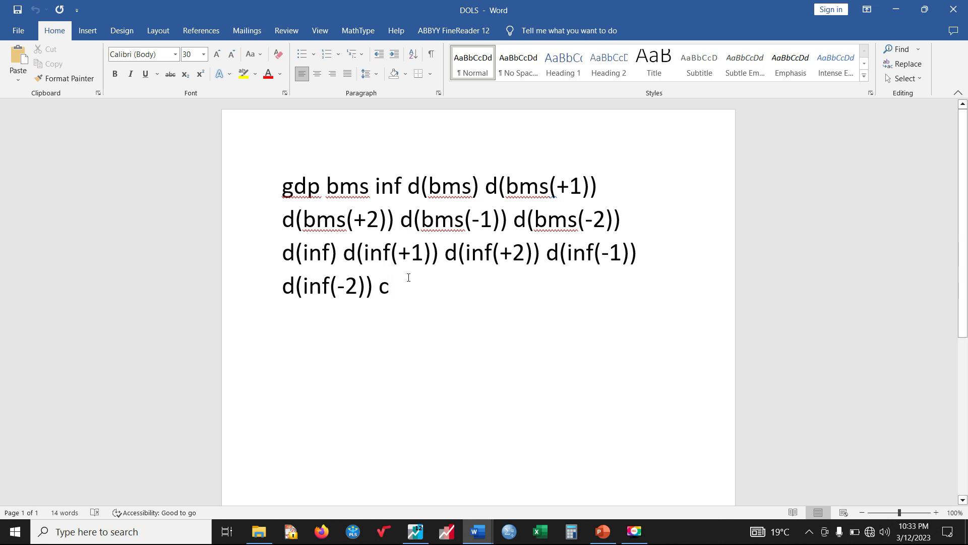
pyautogui.moveTo(393, 288); pyautogui.dragTo(282, 201)
pyautogui.hotkey('ctrl', 'c')
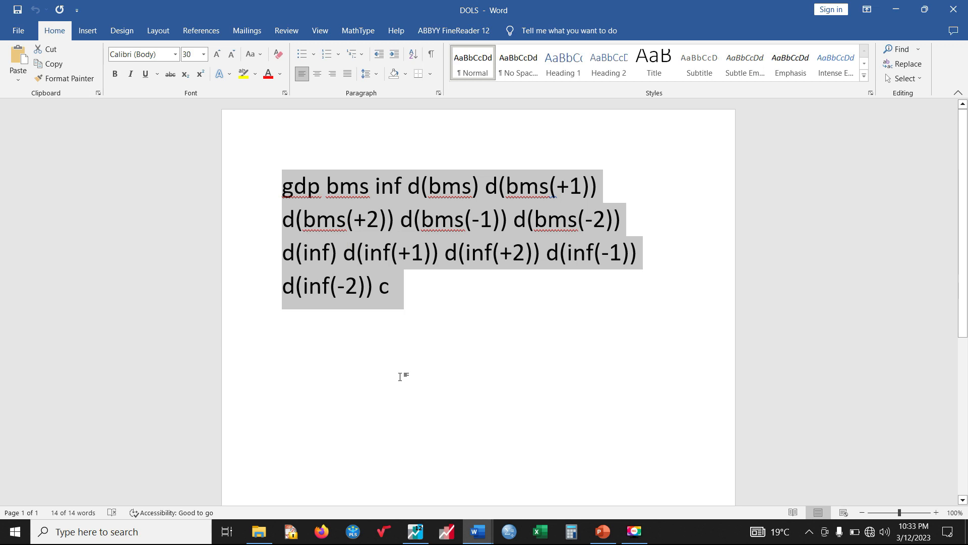
# Switch to EViews, replace the equation specification with the copied one including lead and lag differences, and estimate it by least squares
pyautogui.click(416, 531)
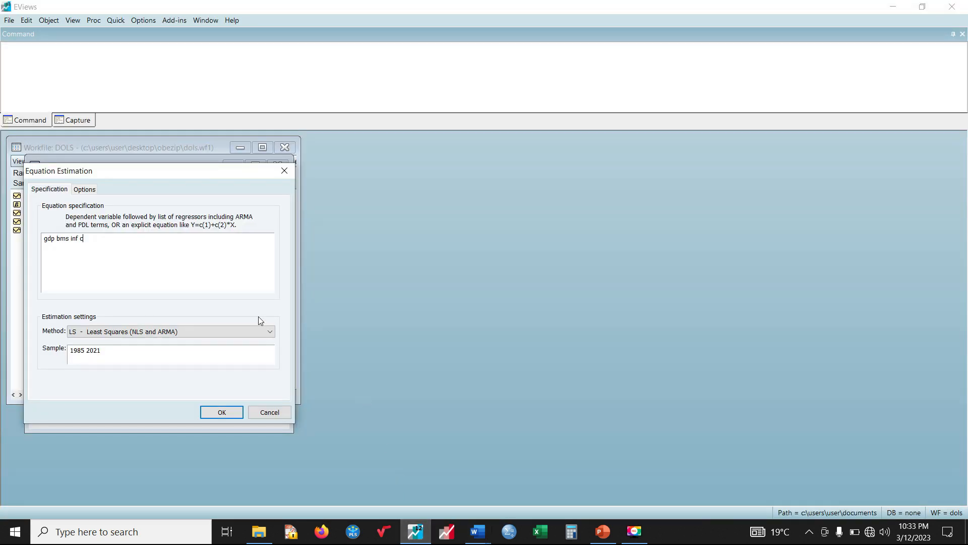
pyautogui.moveTo(89, 241); pyautogui.dragTo(41, 244)
pyautogui.press('Delete')
pyautogui.hotkey('ctrl', 'v')
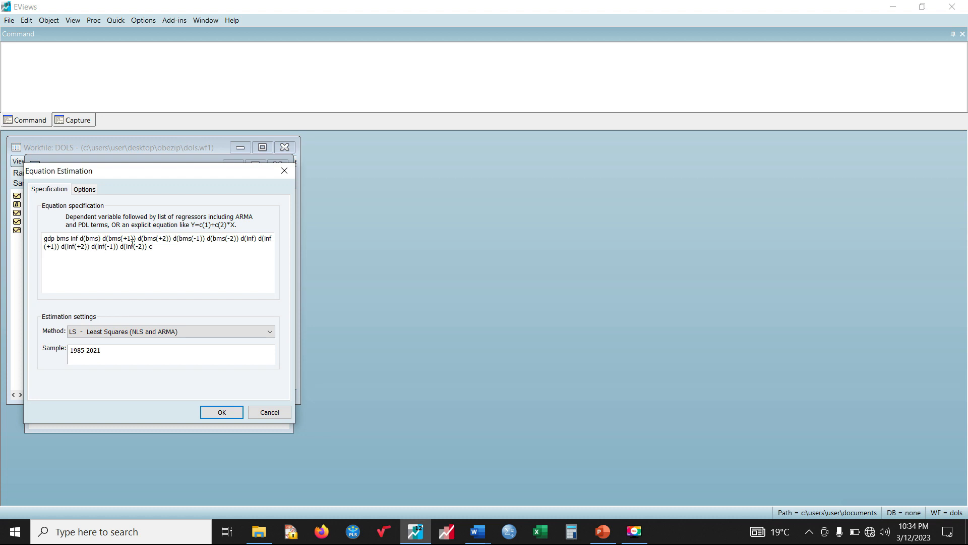
pyautogui.click(222, 412)
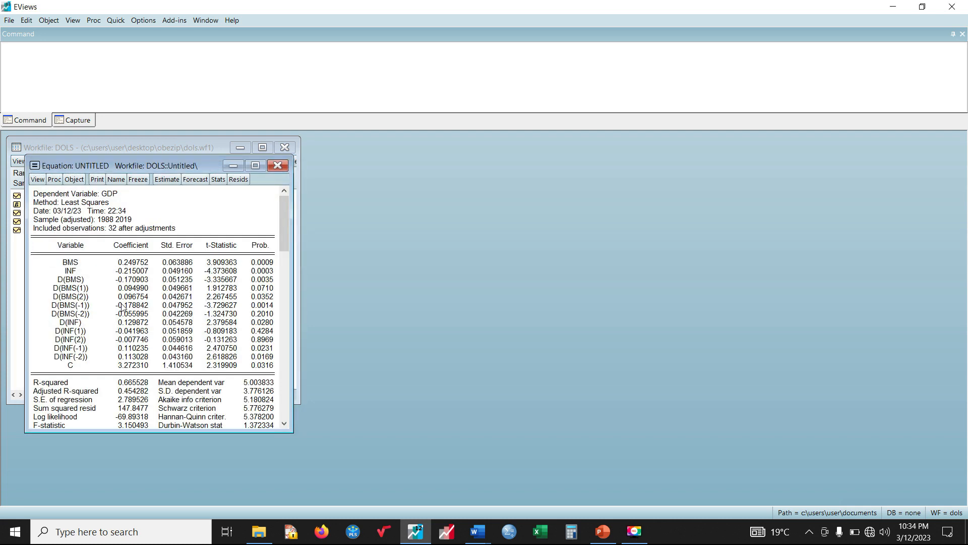
# Examine the BMS and INF rows and the differenced lead and lag rows in the least squares output
pyautogui.scroll(-1, 123, 307)
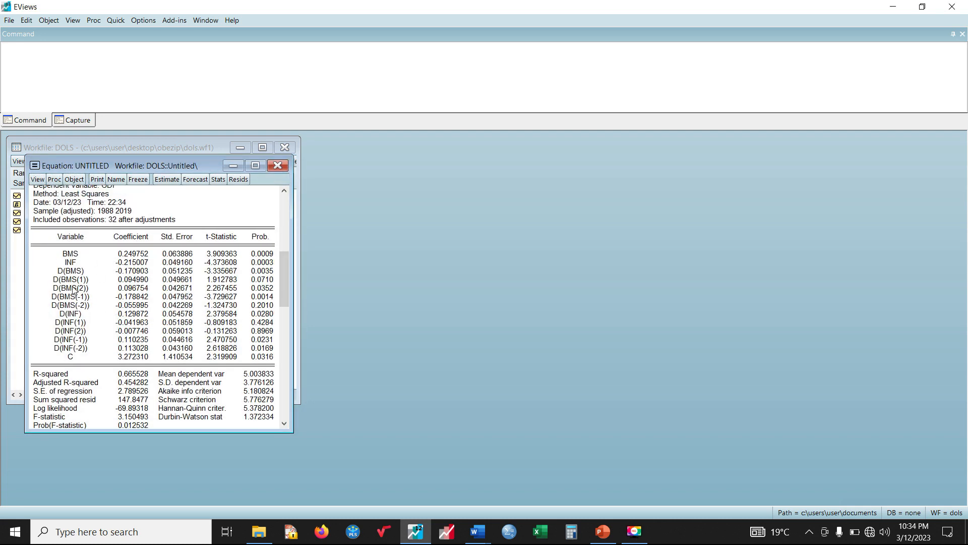
pyautogui.moveTo(83, 257); pyautogui.dragTo(255, 267)
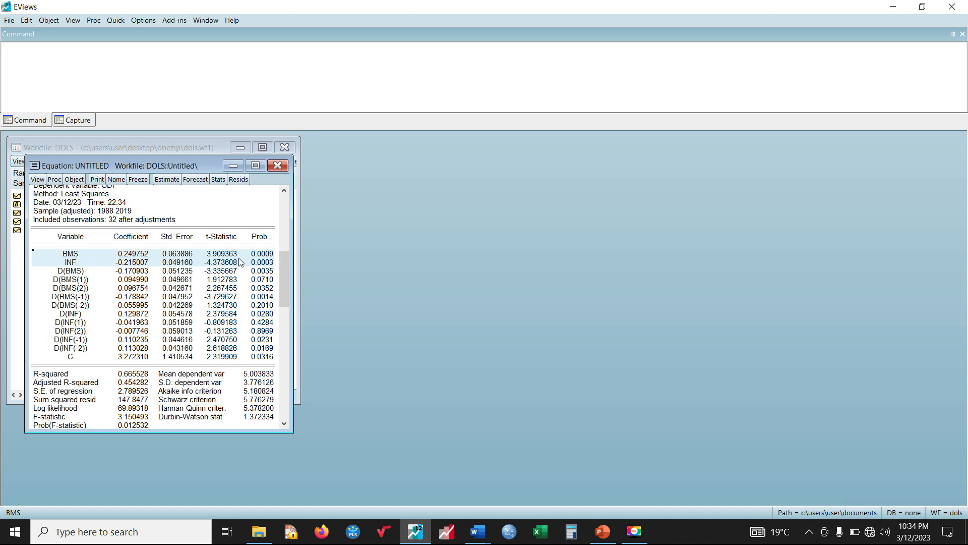
pyautogui.click(170, 256)
pyautogui.click(76, 274)
pyautogui.moveTo(77, 276); pyautogui.dragTo(247, 347)
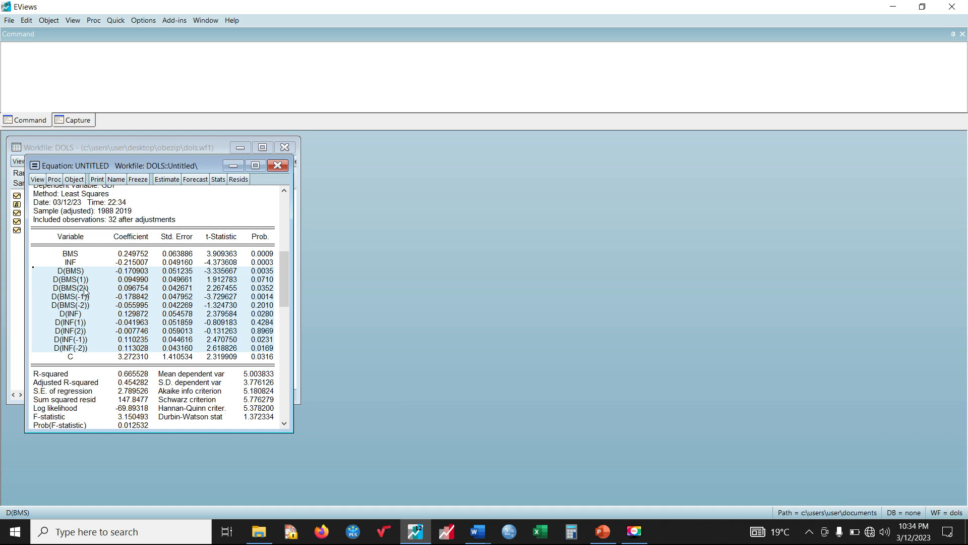
pyautogui.scroll(1, 94, 300)
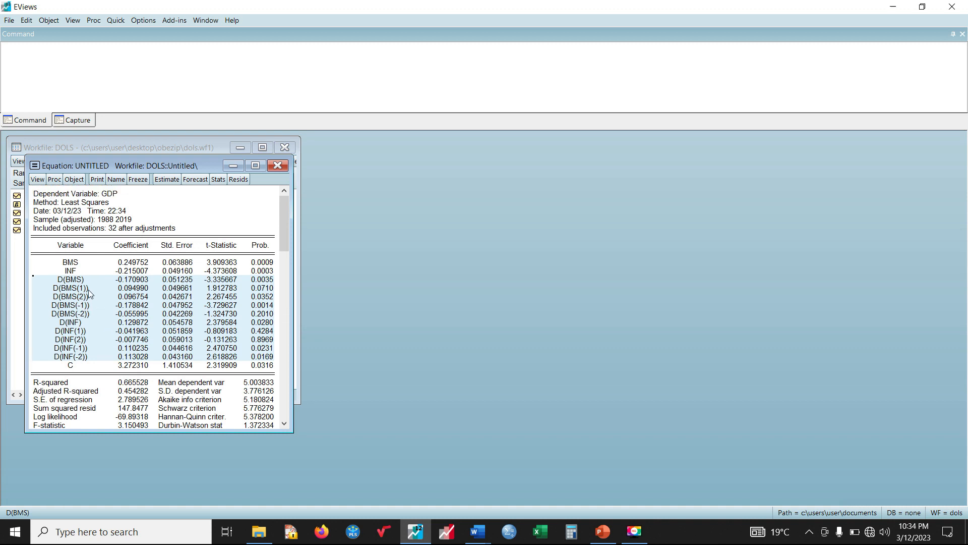
# Copy the complete least squares estimation output and switch to the Word document holding the DOLS results
pyautogui.moveTo(67, 196); pyautogui.dragTo(277, 426)
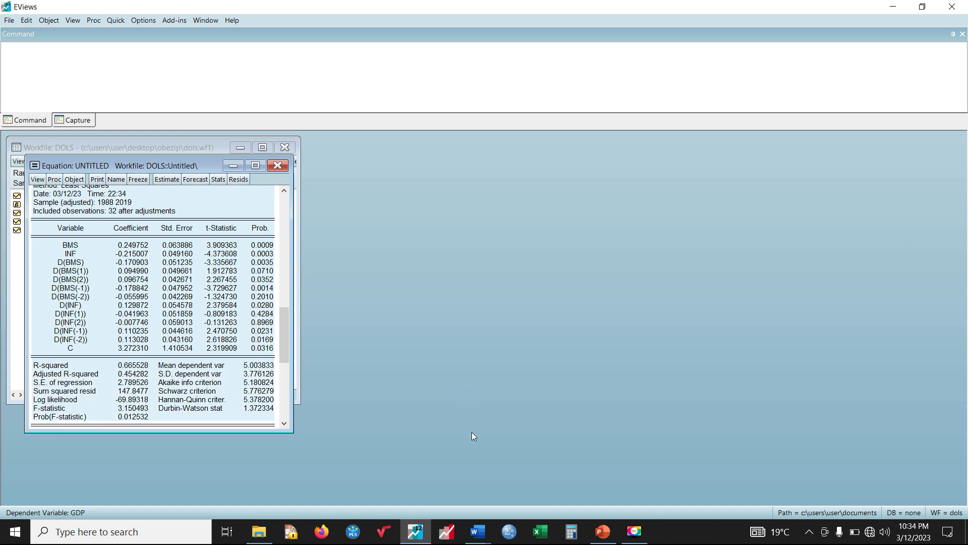
pyautogui.moveTo(483, 536)
pyautogui.click(519, 494)
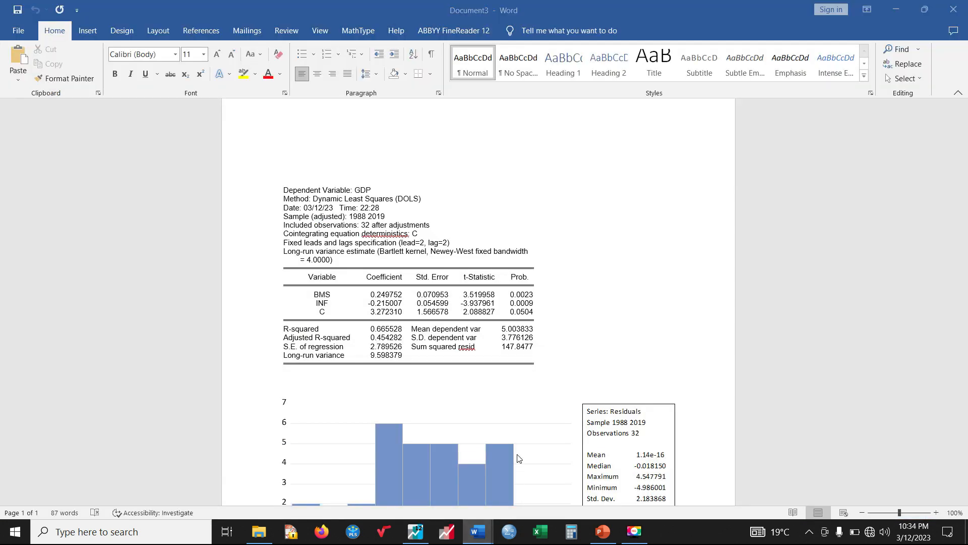
# Insert blank lines between the DOLS table and the histogram, and paste the least squares output directly below the DOLS table
pyautogui.scroll(-2, 478, 246)
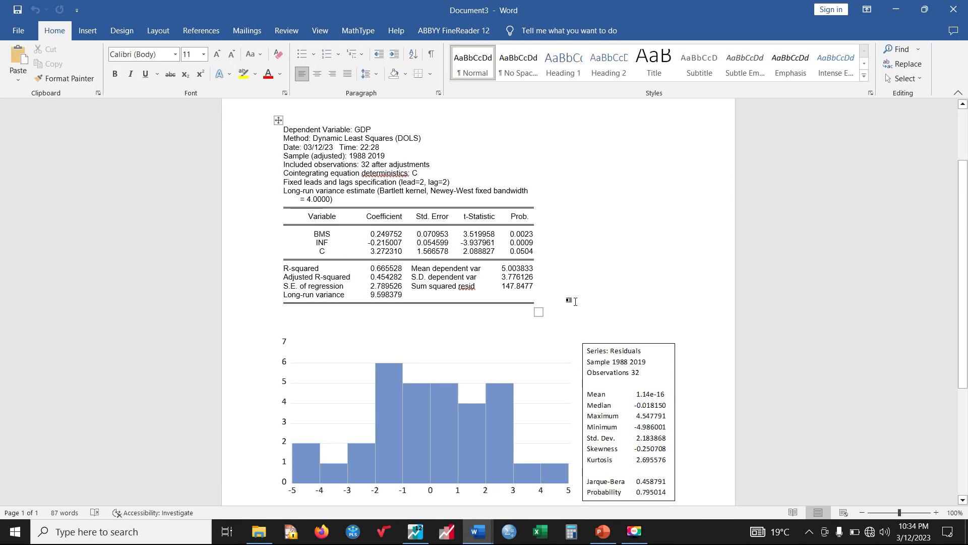
pyautogui.press('Return')
pyautogui.press('Return')
pyautogui.press('Return')
pyautogui.press('Return')
pyautogui.press('Return')
pyautogui.press('Return')
pyautogui.press('Return')
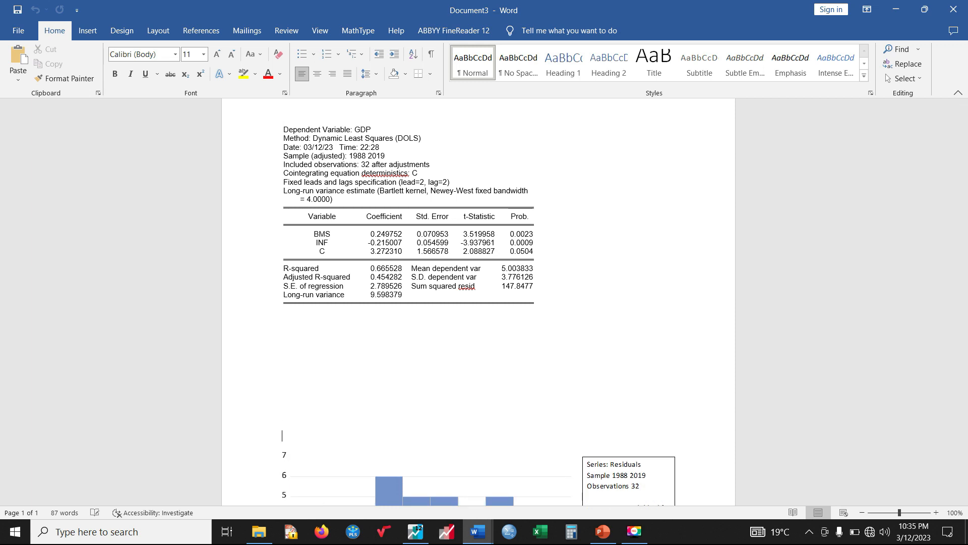
pyautogui.press('Return')
pyautogui.press('Return')
pyautogui.press('Return')
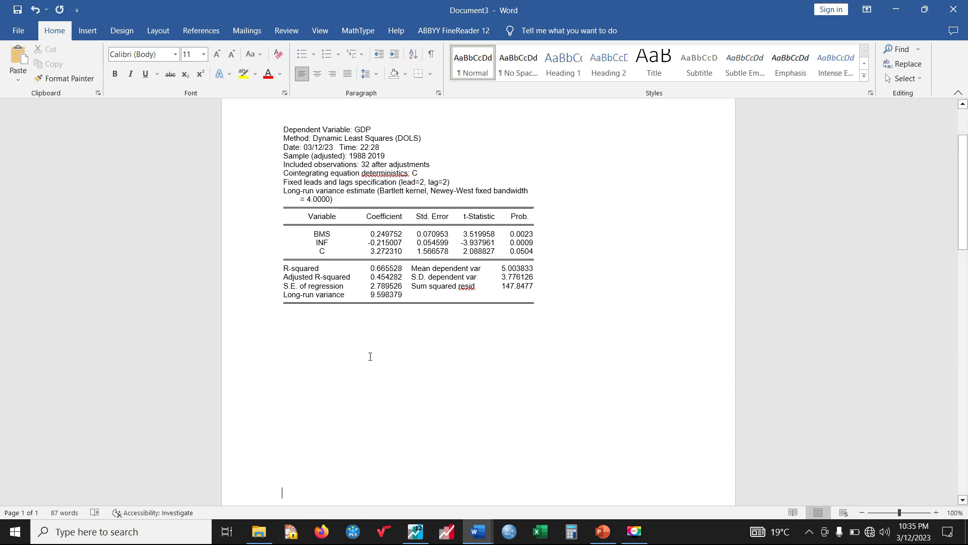
pyautogui.click(360, 343)
pyautogui.hotkey('ctrl', 'v')
# Compare the coefficients, standard errors and fit statistics of the DOLS table with those of the least squares table
pyautogui.scroll(3, 347, 327)
pyautogui.scroll(-8, 346, 326)
pyautogui.scroll(12, 346, 327)
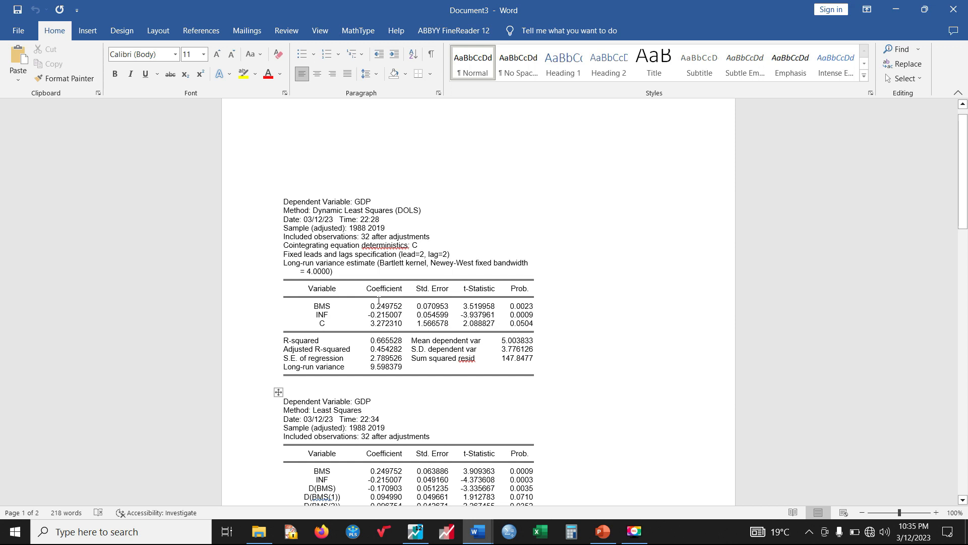
pyautogui.scroll(-3, 378, 300)
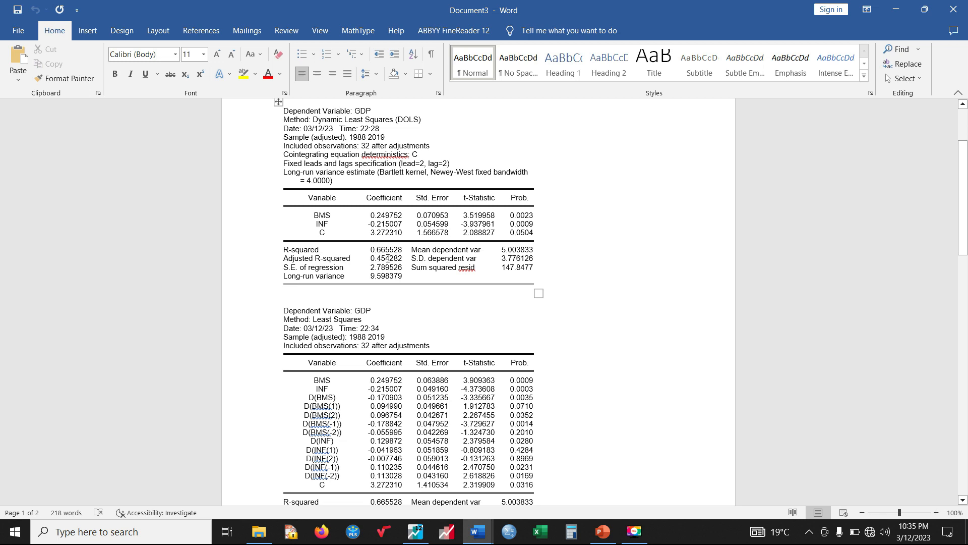
pyautogui.scroll(-4, 363, 380)
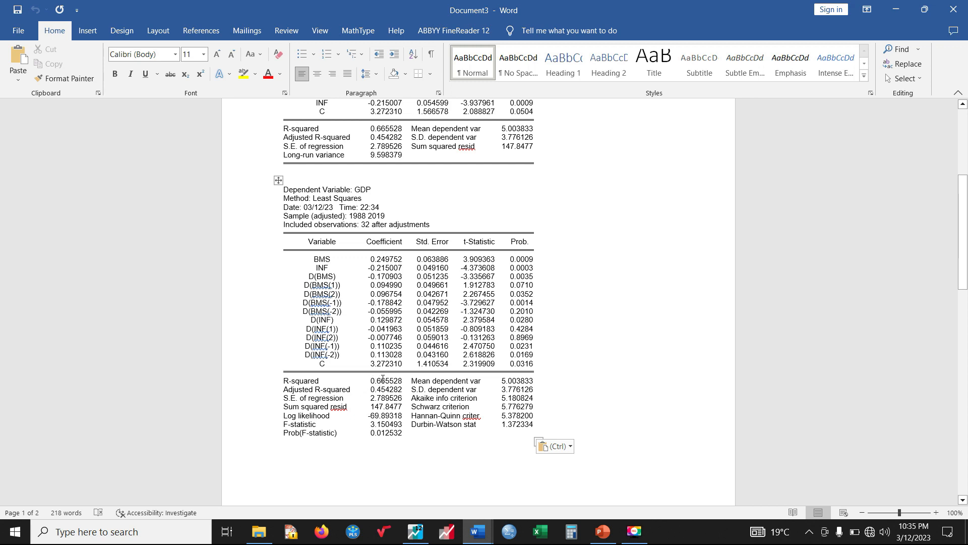
pyautogui.scroll(2, 382, 378)
pyautogui.scroll(1, 331, 349)
pyautogui.scroll(-1, 323, 363)
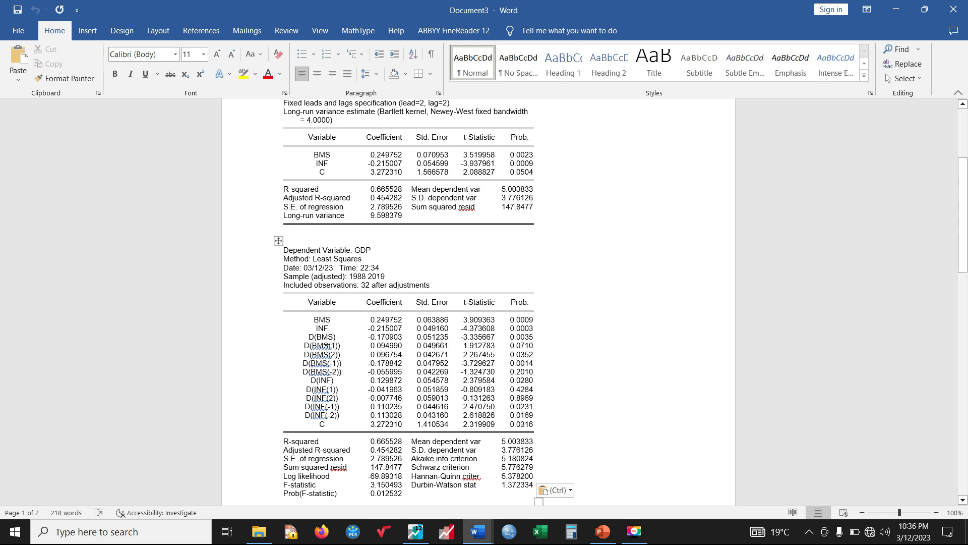
pyautogui.scroll(2, 338, 317)
pyautogui.scroll(3, 347, 277)
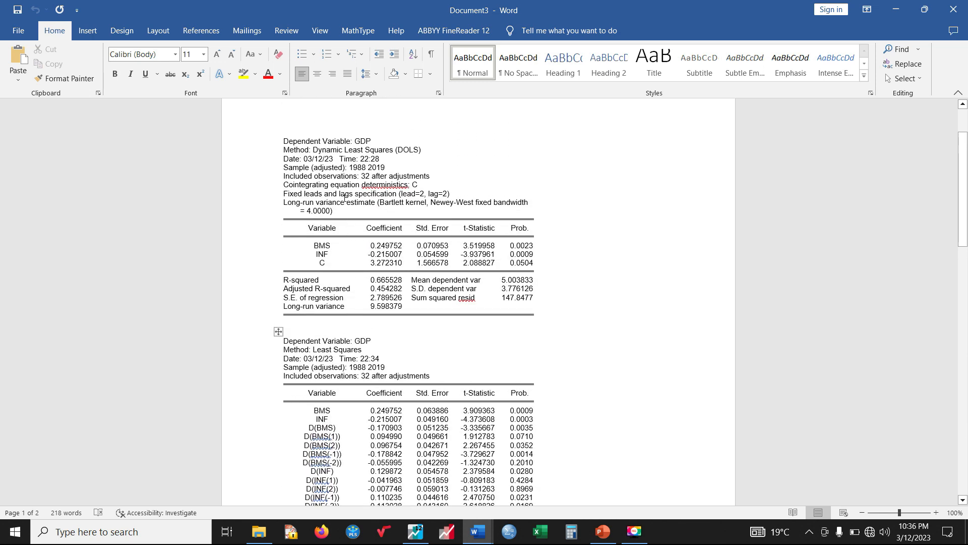
pyautogui.scroll(-3, 341, 318)
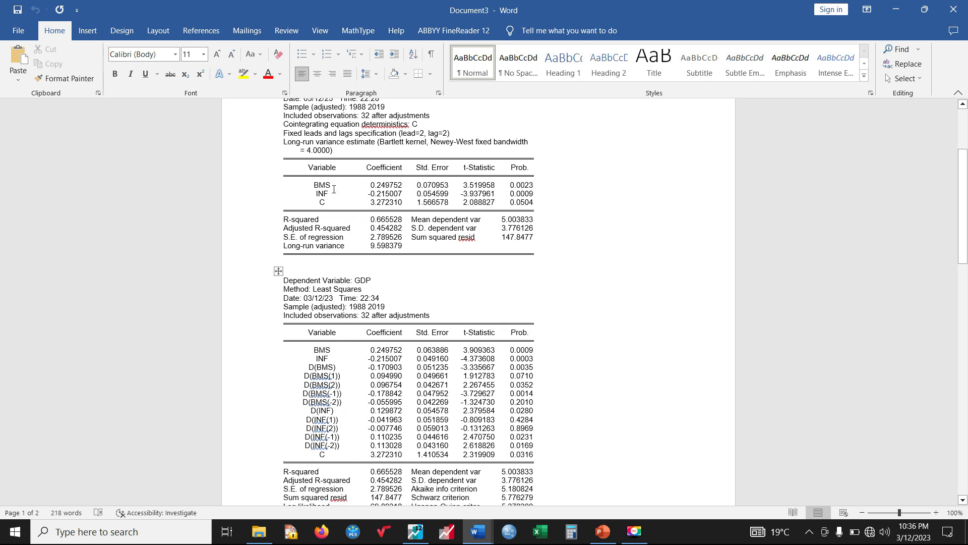
# Return to EViews and run the histogram normality test on the least squares equation's residuals
pyautogui.click(417, 527)
pyautogui.click(98, 305)
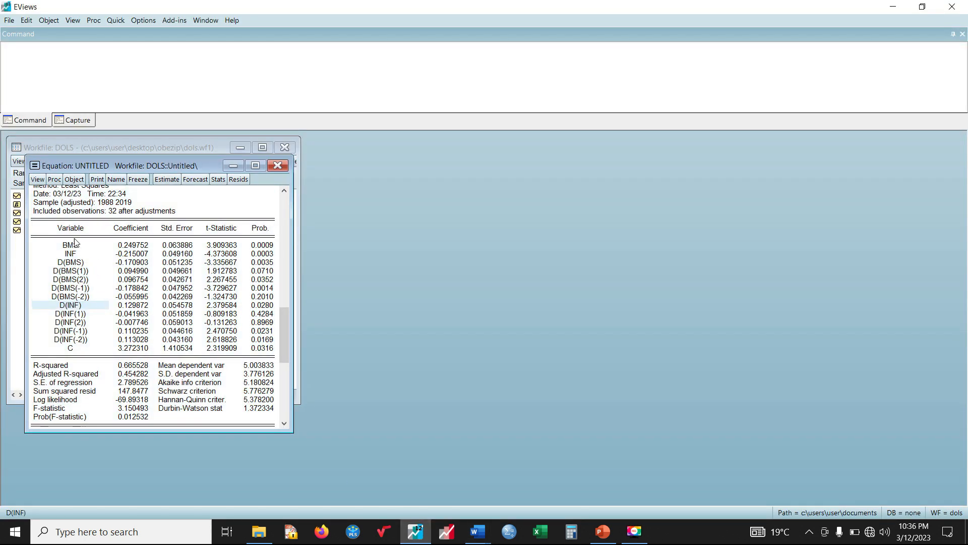
pyautogui.scroll(1, 99, 246)
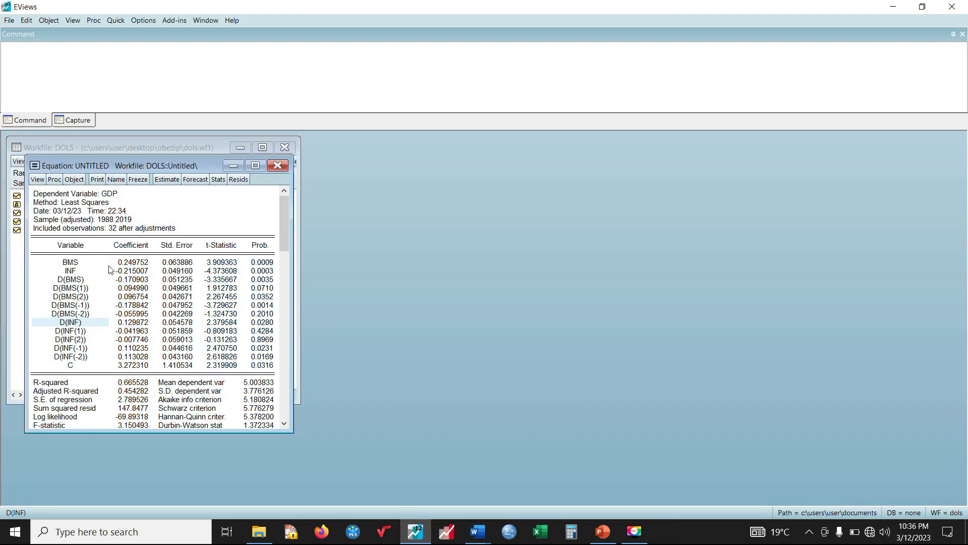
pyautogui.click(38, 181)
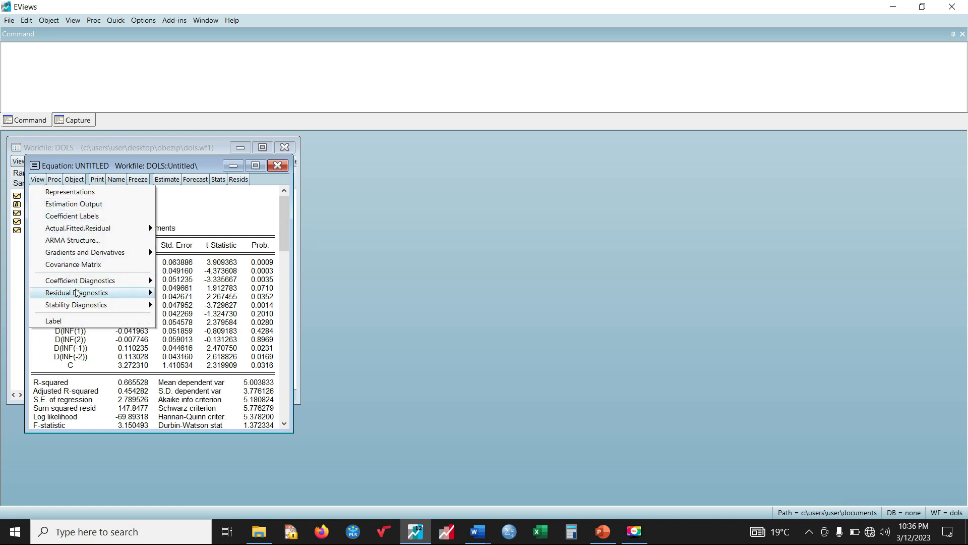
pyautogui.moveTo(77, 293)
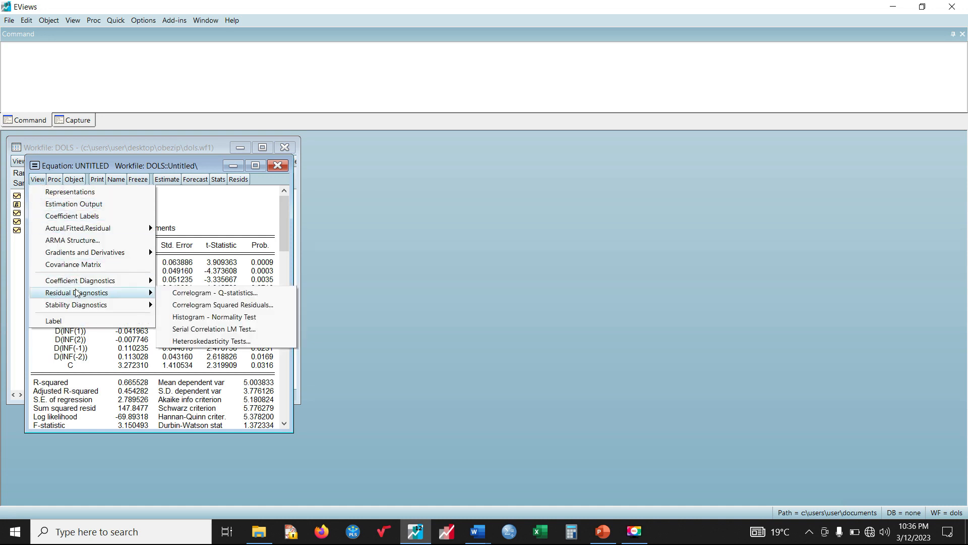
pyautogui.click(222, 317)
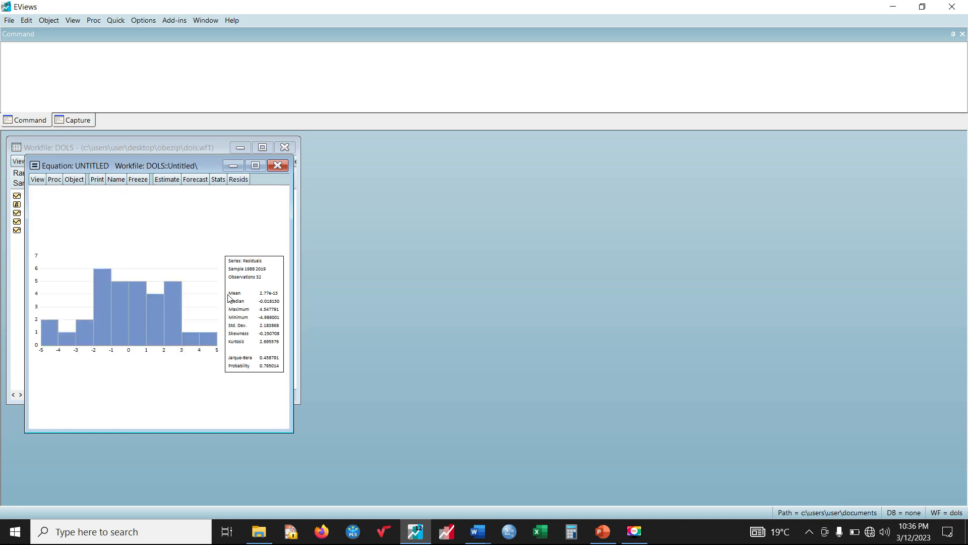
# Copy the least squares residual histogram and switch to the Word document with the pasted results
pyautogui.click(201, 266)
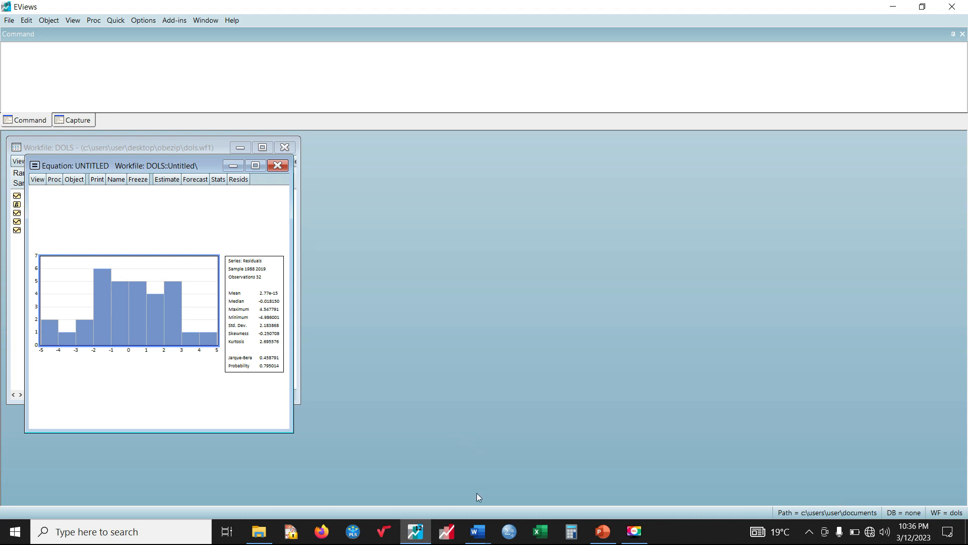
pyautogui.click(475, 532)
pyautogui.click(519, 493)
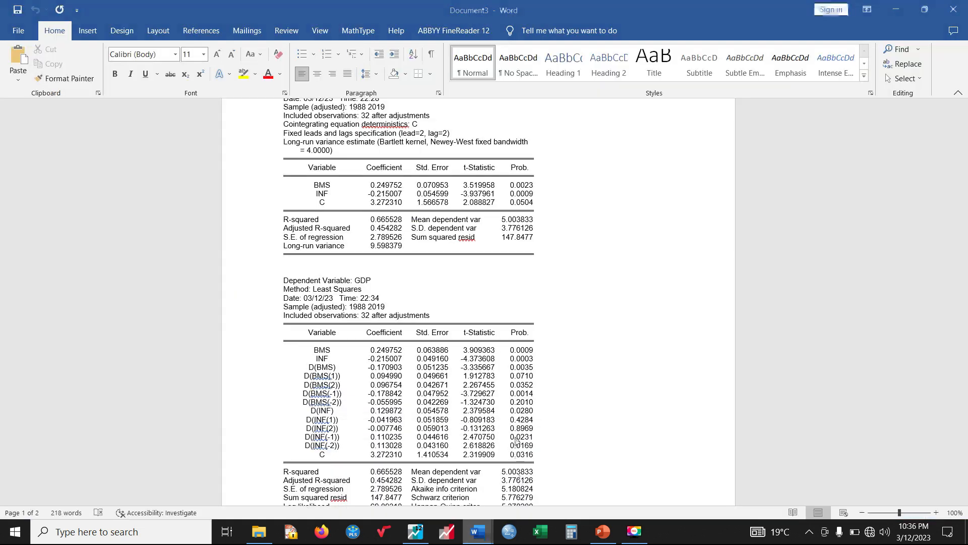
# Remove the blank lines above the DOLS residual histogram and paste the least squares histogram beneath it
pyautogui.scroll(-9, 501, 395)
pyautogui.scroll(4, 439, 318)
pyautogui.scroll(-5, 432, 307)
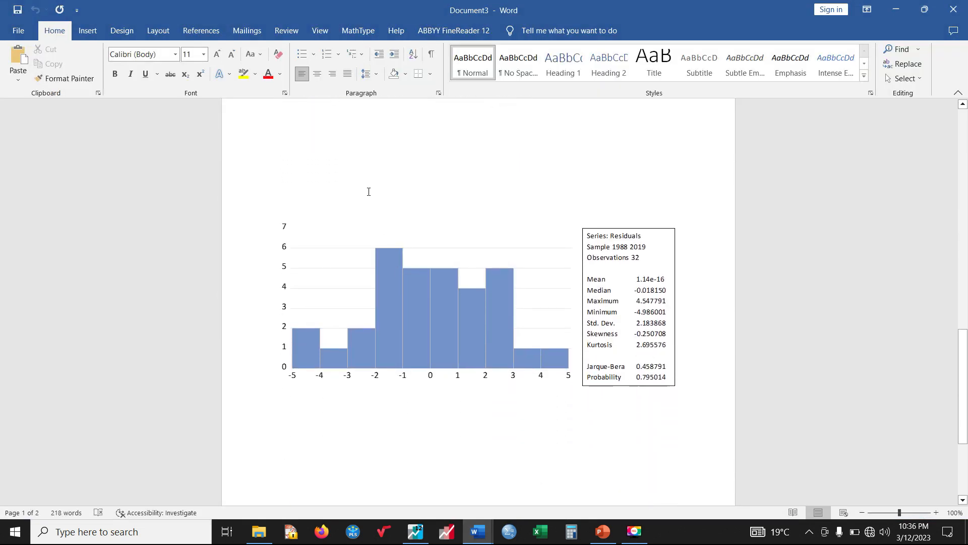
pyautogui.scroll(3, 364, 189)
pyautogui.click(360, 186)
pyautogui.press('Delete')
pyautogui.press('Delete')
pyautogui.press('Delete')
pyautogui.press('Delete')
pyautogui.press('Delete')
pyautogui.press('Delete')
pyautogui.press('Delete')
pyautogui.press('Delete')
pyautogui.press('Delete')
pyautogui.press('Delete')
pyautogui.press('Delete')
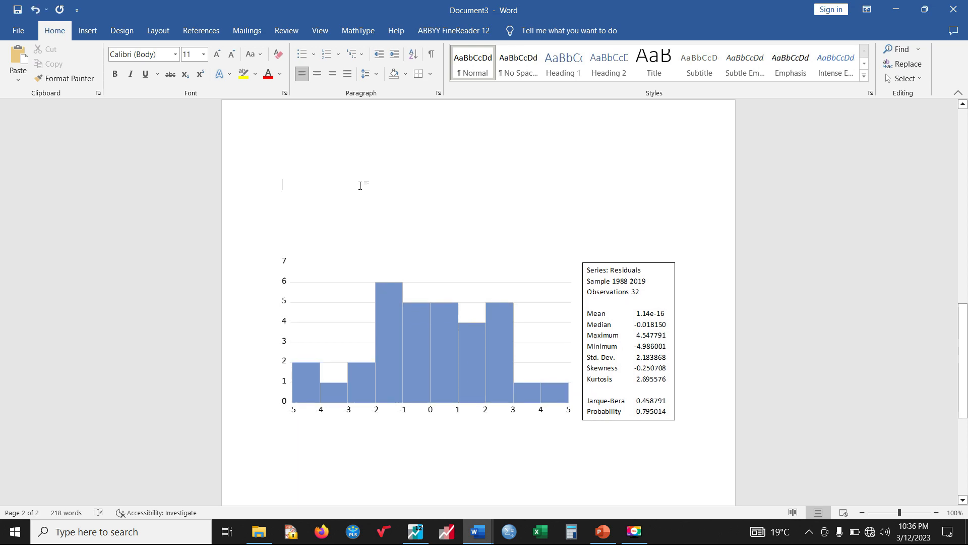
pyautogui.press('Delete')
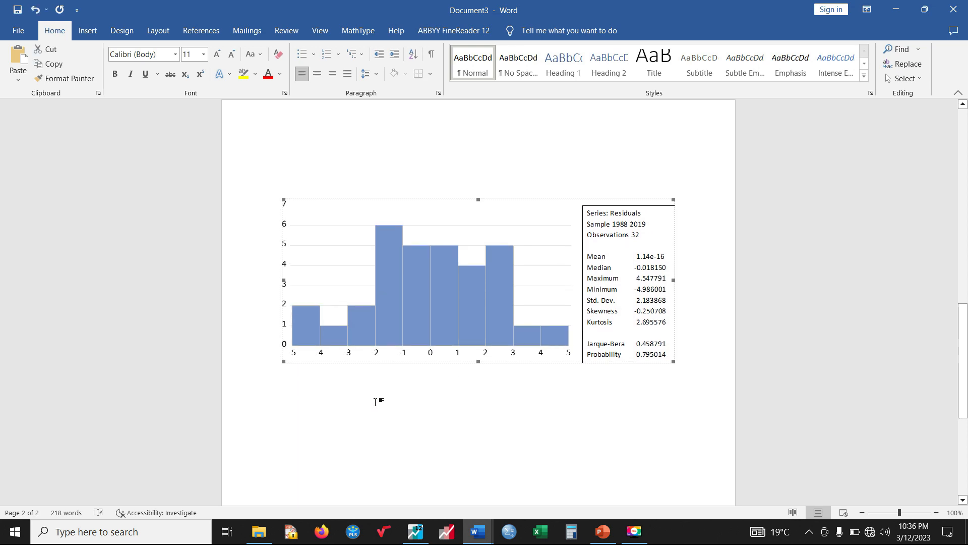
pyautogui.click(714, 357)
pyautogui.press('Return')
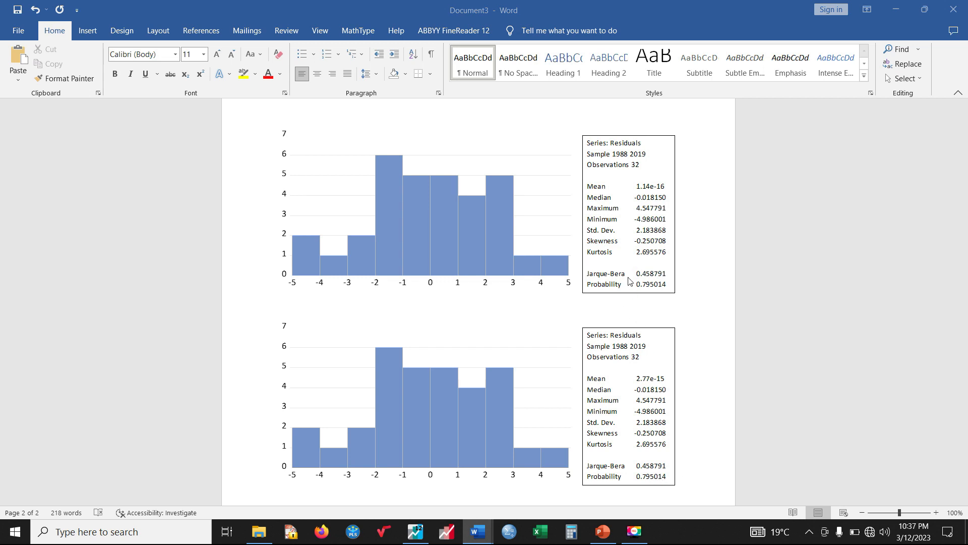
# Return to EViews and run the serial correlation LM test on the least squares equation with 2 lags
pyautogui.click(415, 531)
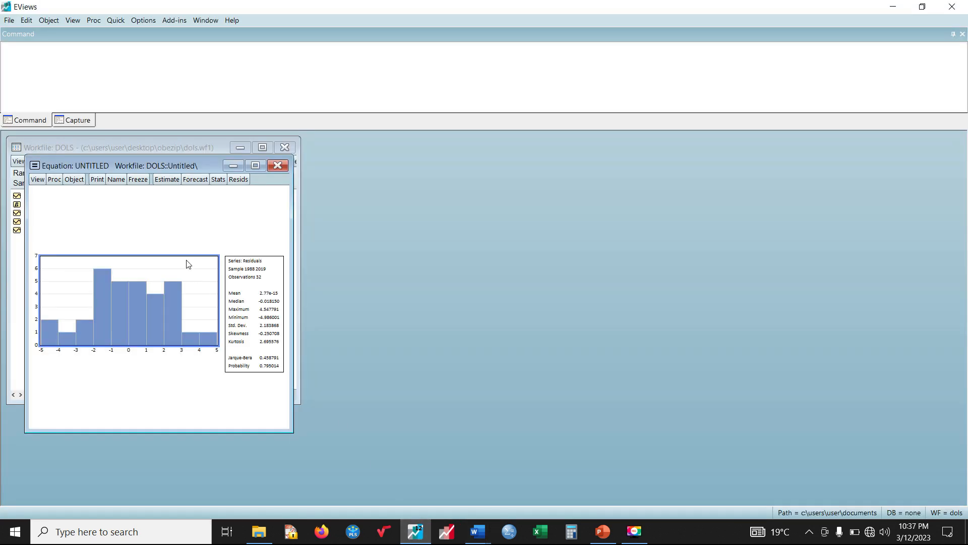
pyautogui.click(37, 180)
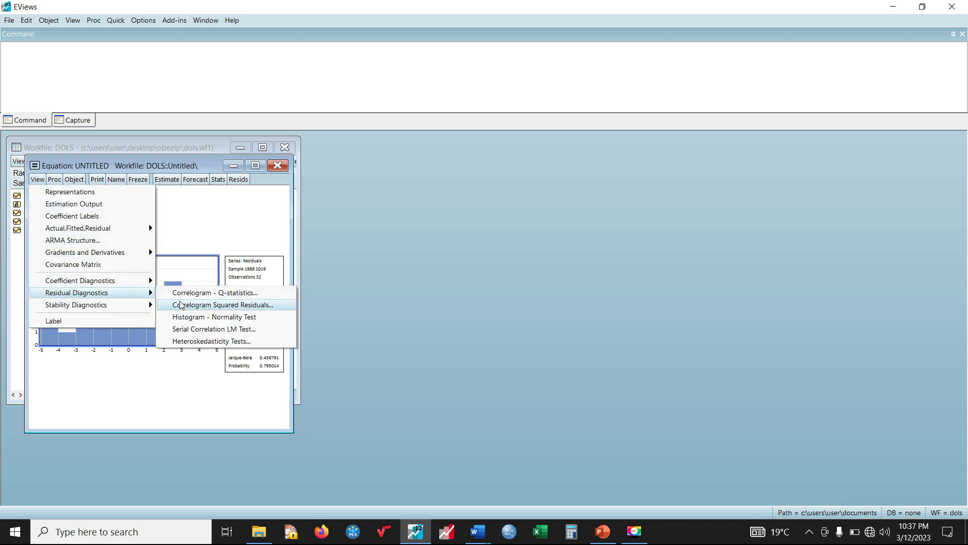
pyautogui.click(195, 328)
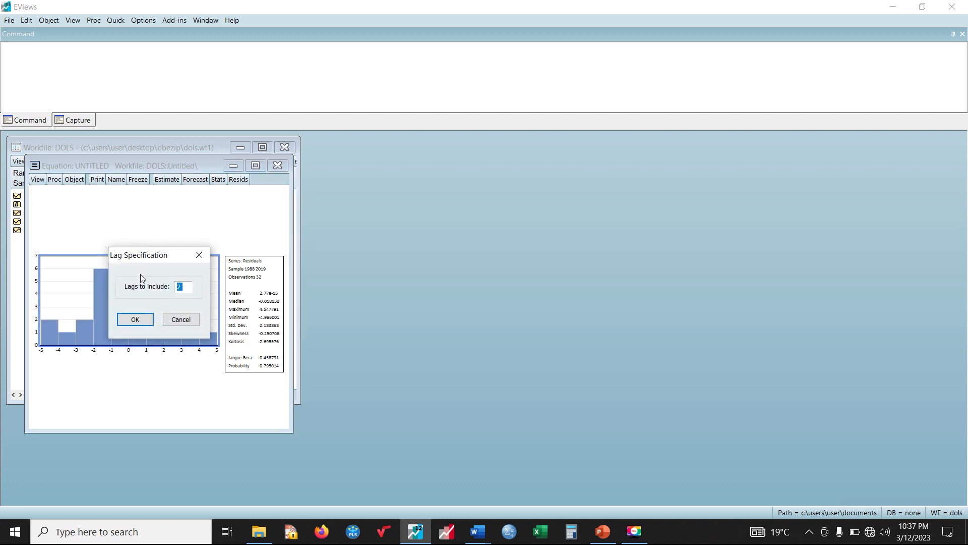
pyautogui.click(137, 322)
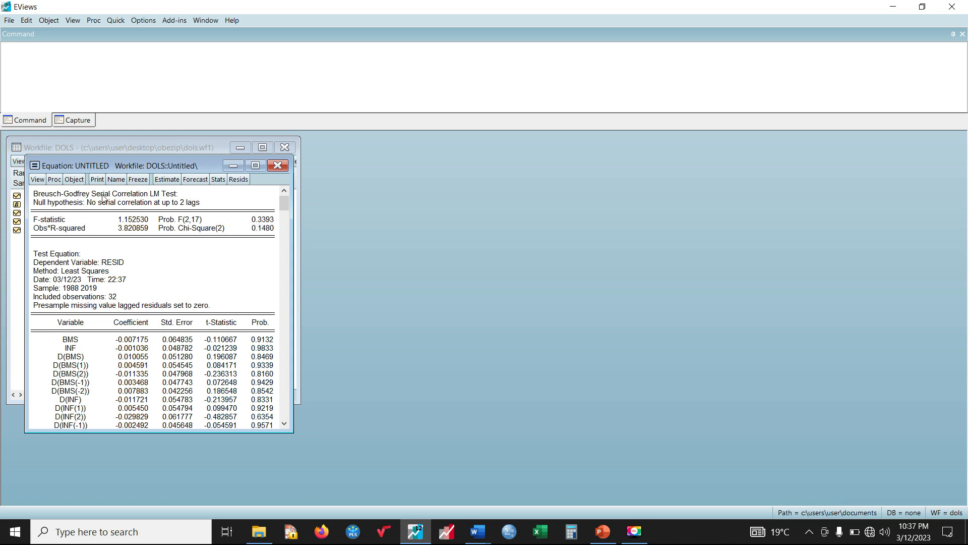
# Run the Breusch-Pagan-Godfrey heteroskedasticity test on the least squares equation with its default regressors
pyautogui.click(39, 180)
pyautogui.moveTo(77, 295)
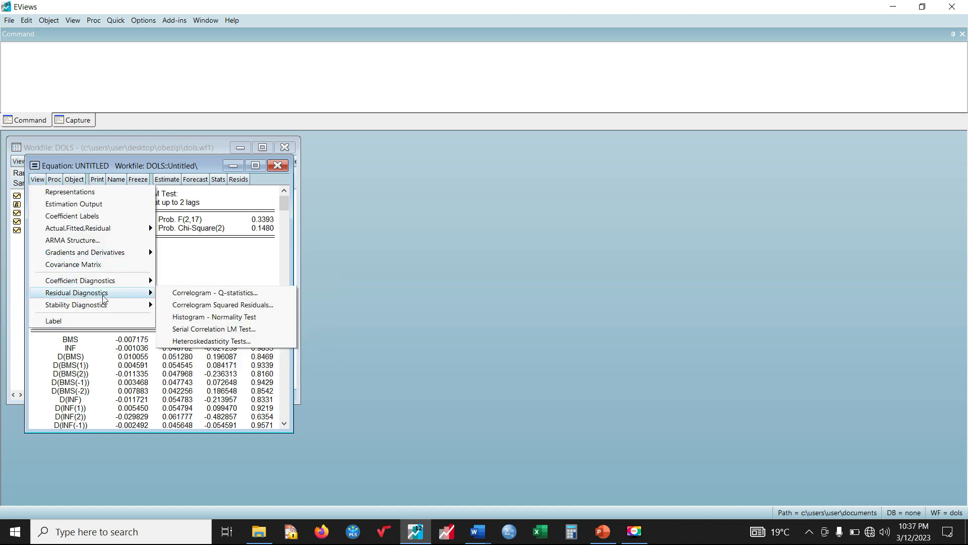
pyautogui.click(218, 341)
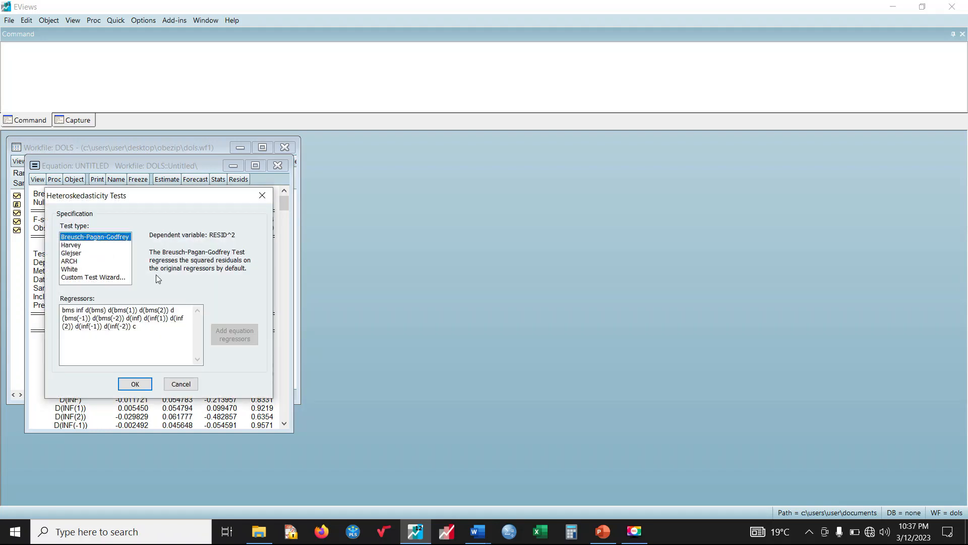
pyautogui.click(145, 383)
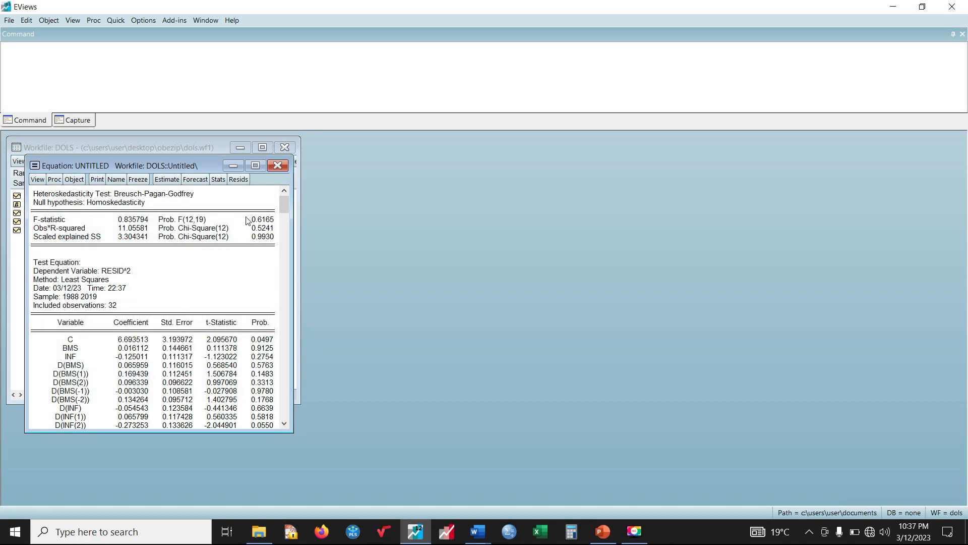
# Run the CUSUM stability test from the recursive estimates of the least squares equation
pyautogui.click(38, 179)
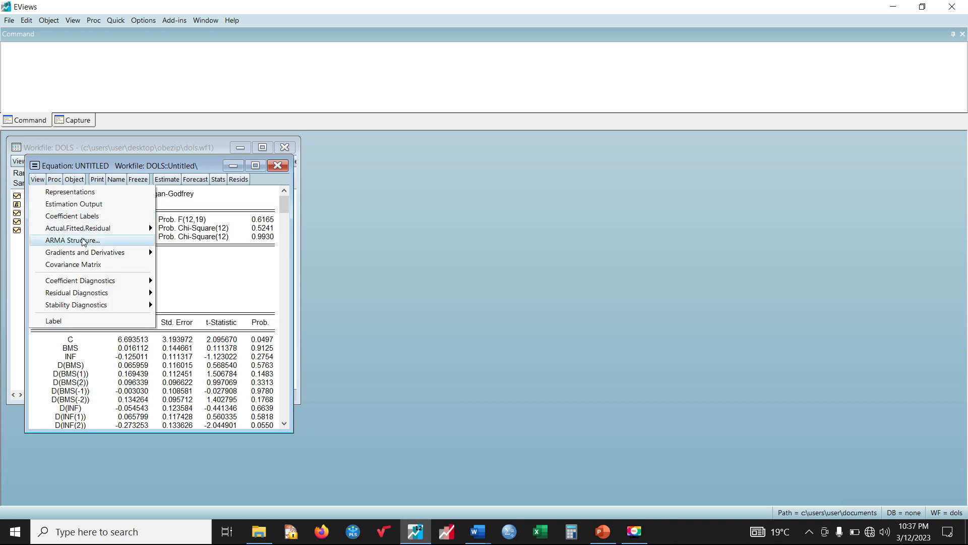
pyautogui.moveTo(91, 309)
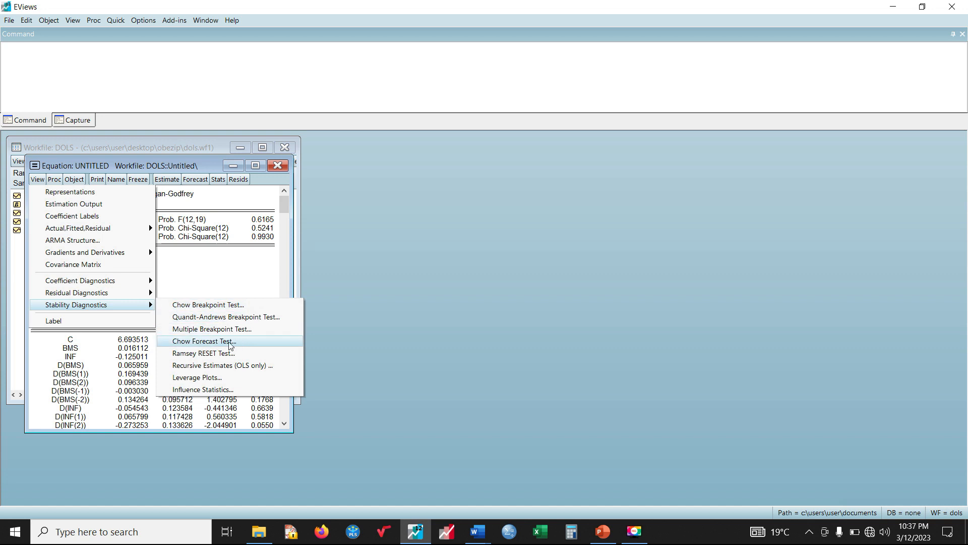
pyautogui.click(209, 368)
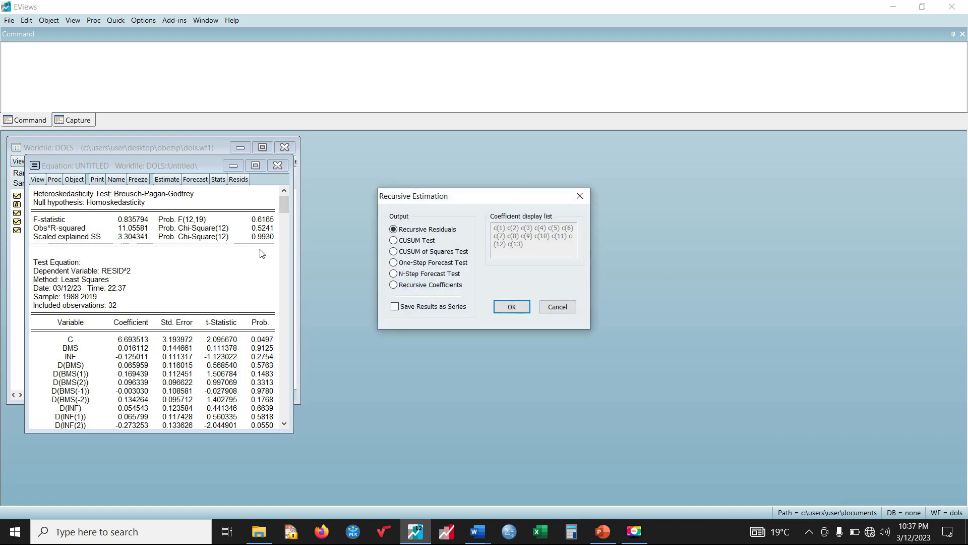
pyautogui.click(417, 241)
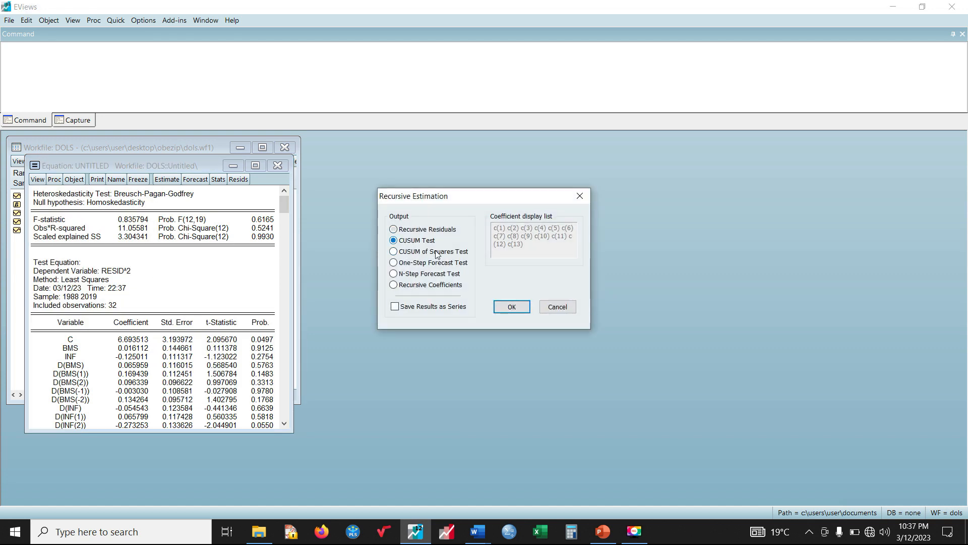
pyautogui.click(511, 307)
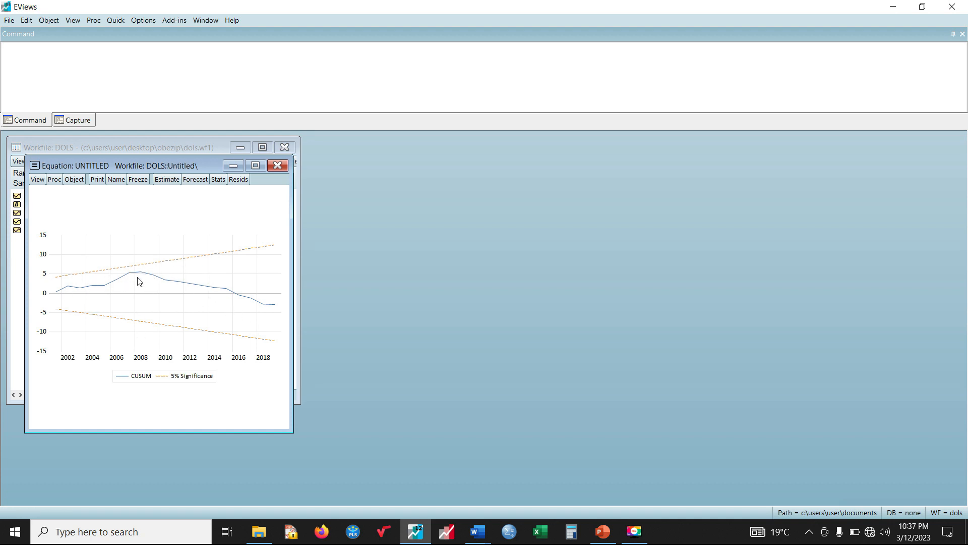
# Run the CUSUM of Squares stability test from the recursive estimates of the least squares equation
pyautogui.click(37, 179)
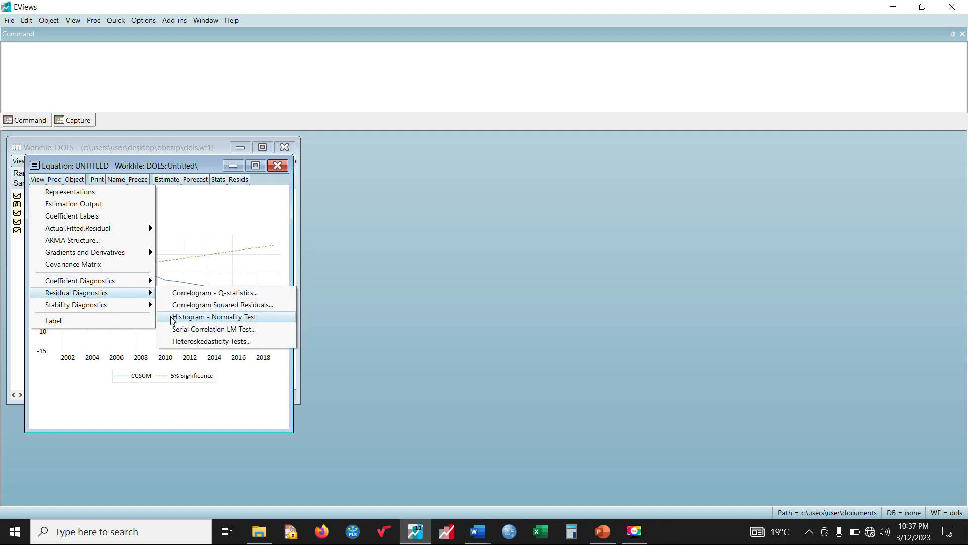
pyautogui.moveTo(119, 305)
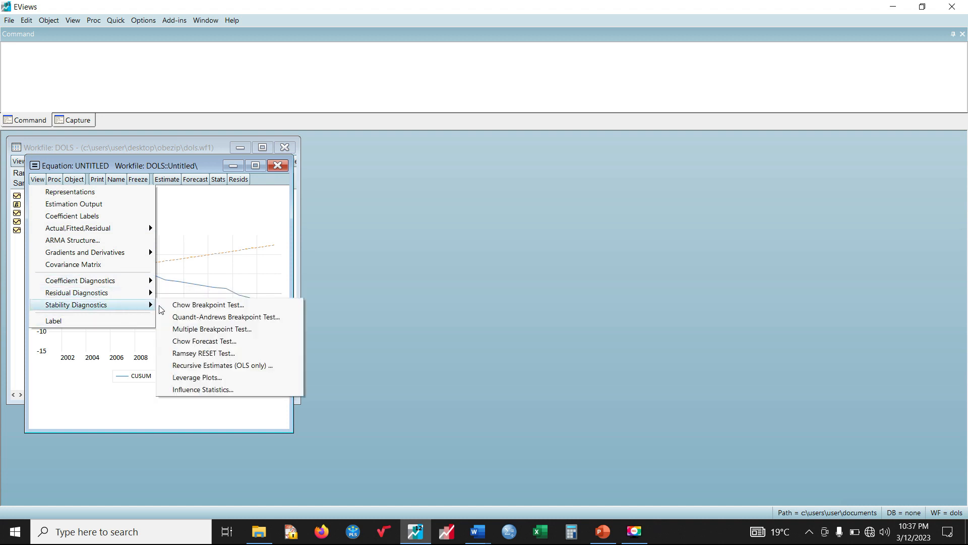
pyautogui.click(225, 366)
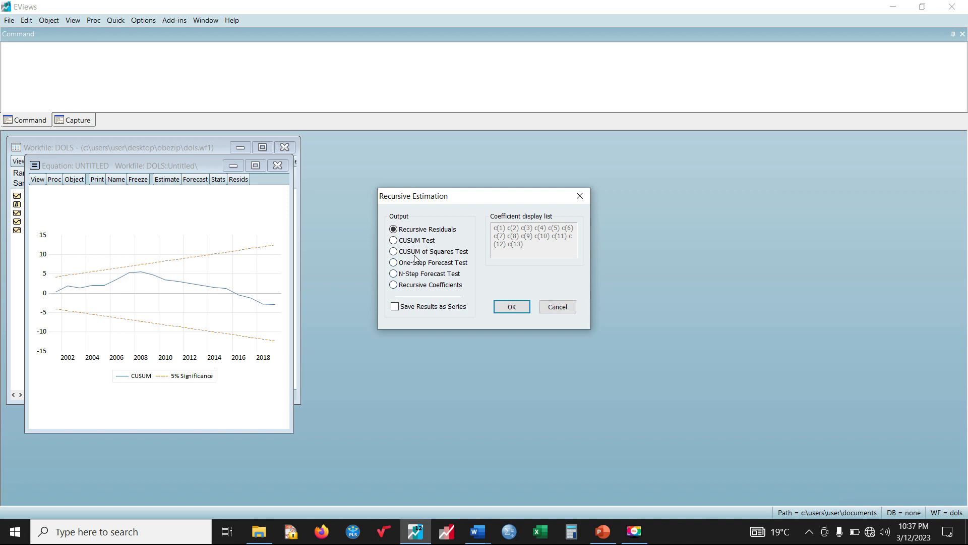
pyautogui.click(506, 307)
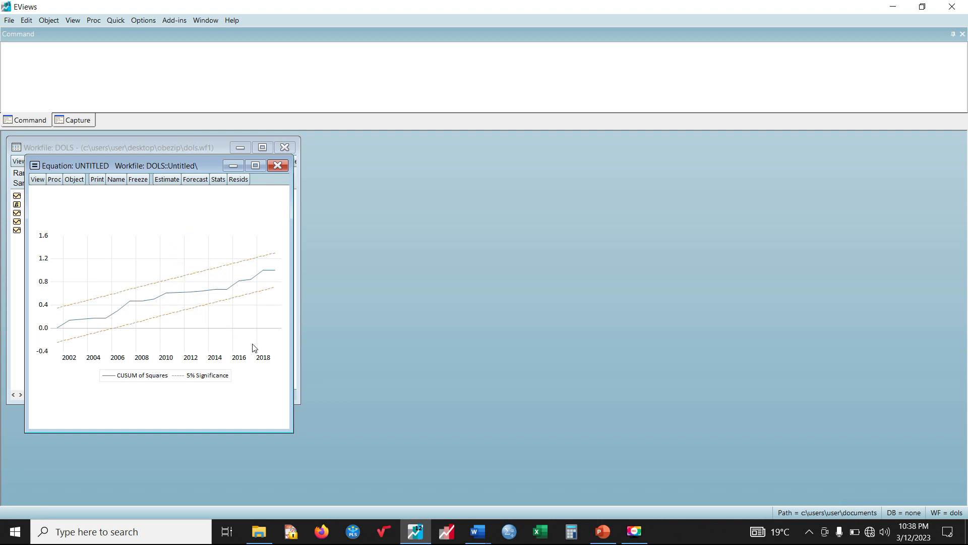
# Switch to Document3 in Word and examine the BMS and INF rows and the differenced lead and lag terms in the least squares table
pyautogui.moveTo(478, 532)
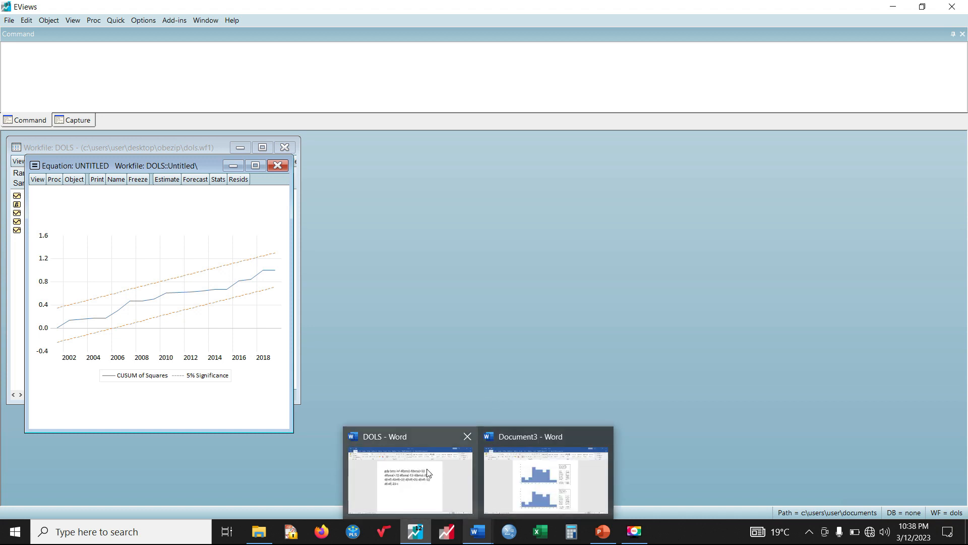
pyautogui.click(539, 486)
pyautogui.scroll(15, 496, 336)
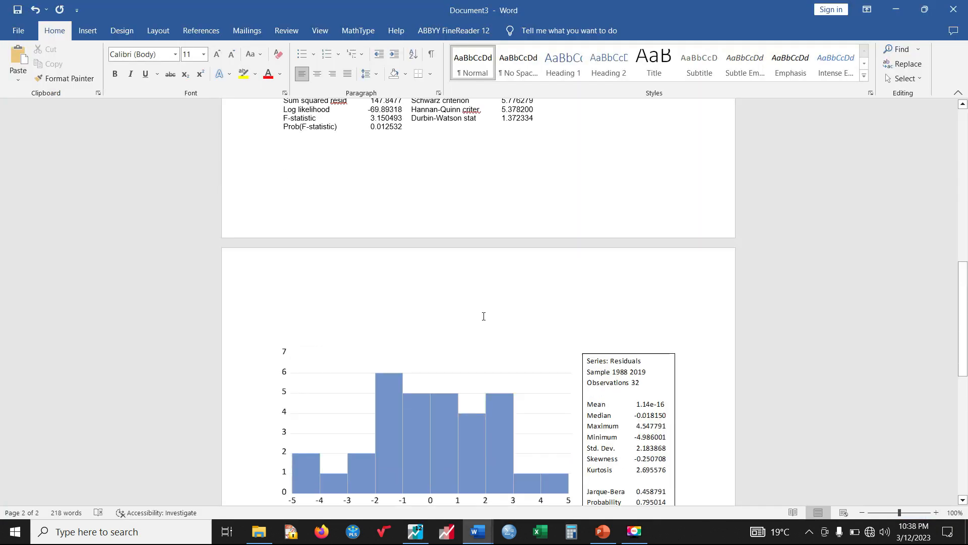
pyautogui.moveTo(328, 252); pyautogui.dragTo(504, 260)
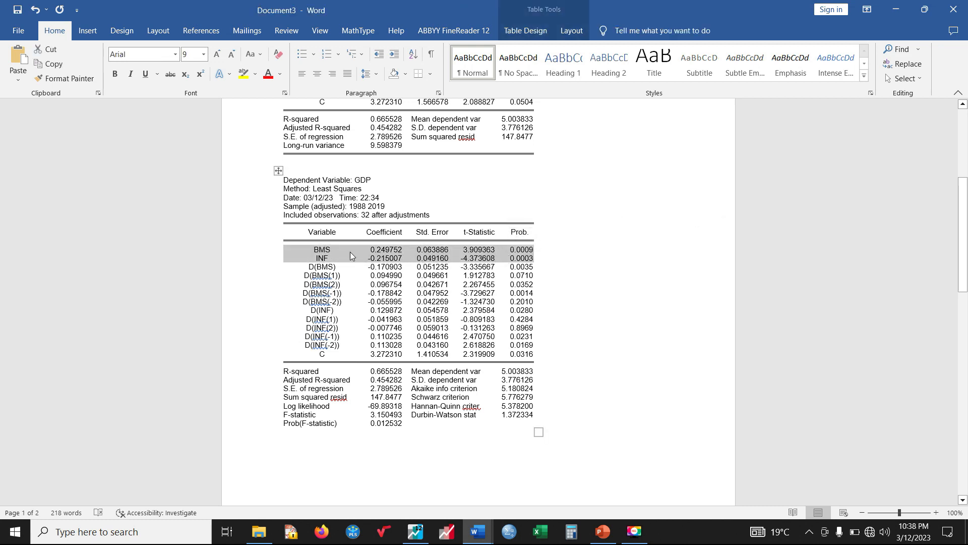
pyautogui.click(344, 269)
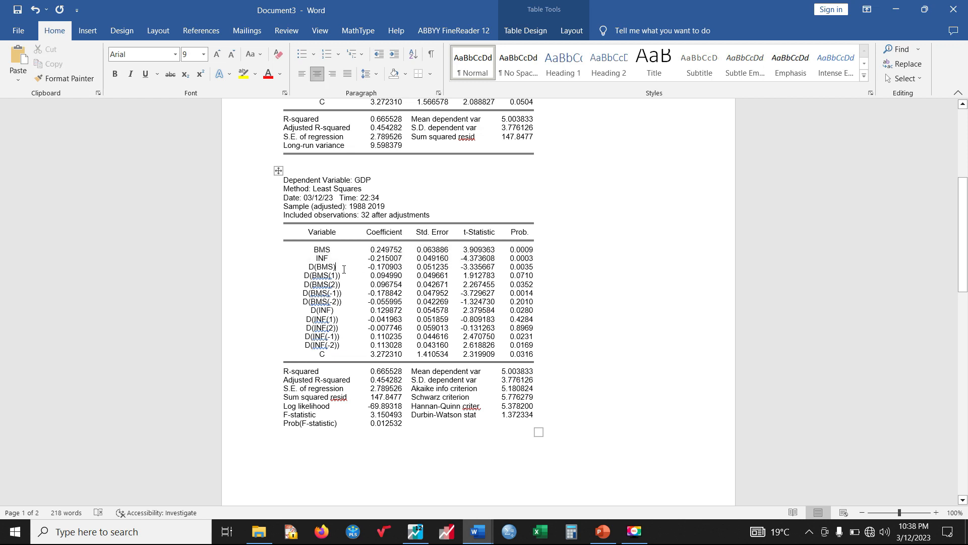
pyautogui.moveTo(367, 282); pyautogui.dragTo(391, 348)
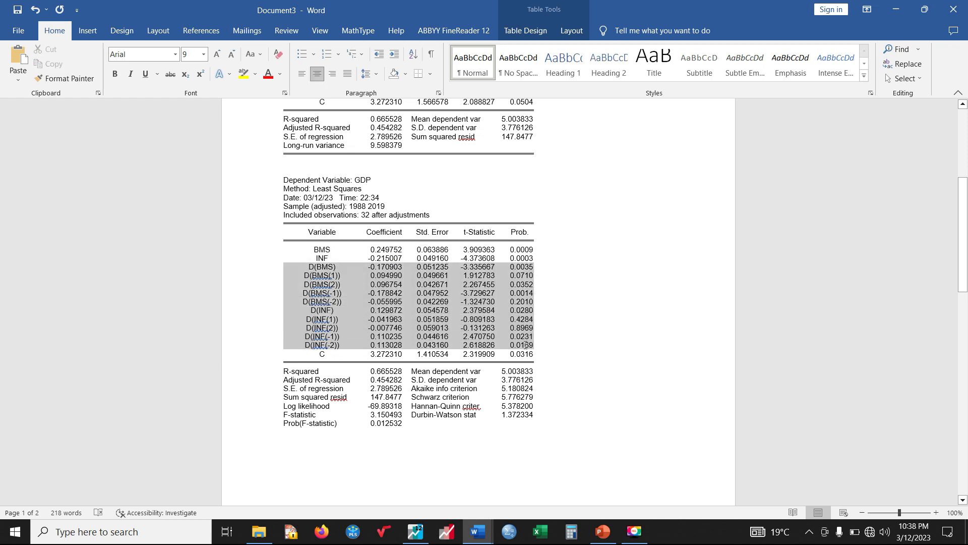
# Compare the DOLS estimation table with the least squares table in the document, and return to EViews
pyautogui.scroll(5, 380, 321)
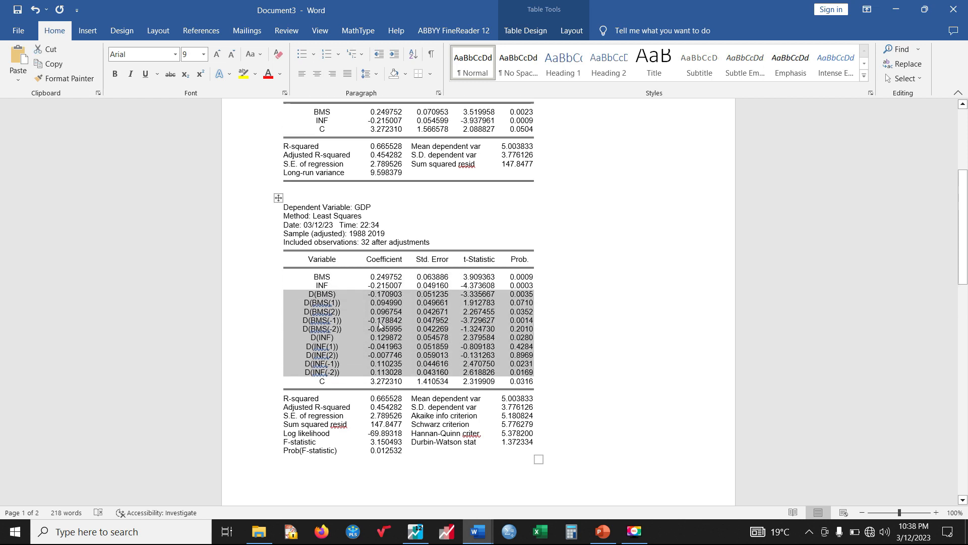
pyautogui.scroll(-2, 380, 322)
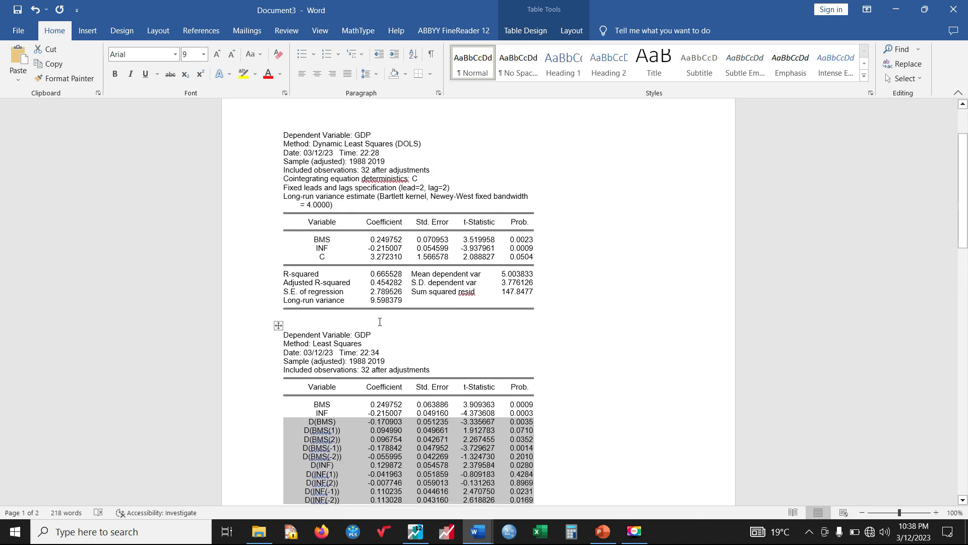
pyautogui.scroll(-1, 378, 316)
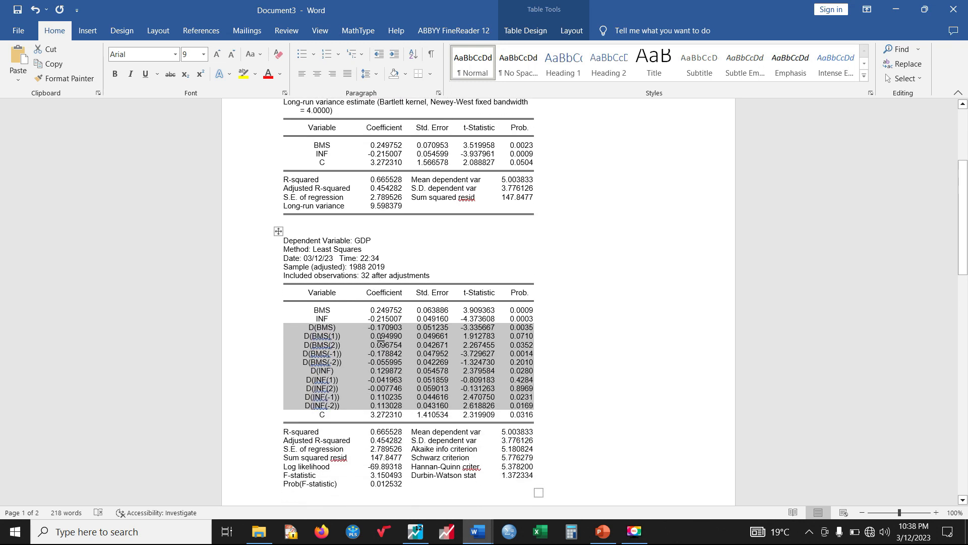
pyautogui.click(418, 336)
pyautogui.scroll(3, 408, 318)
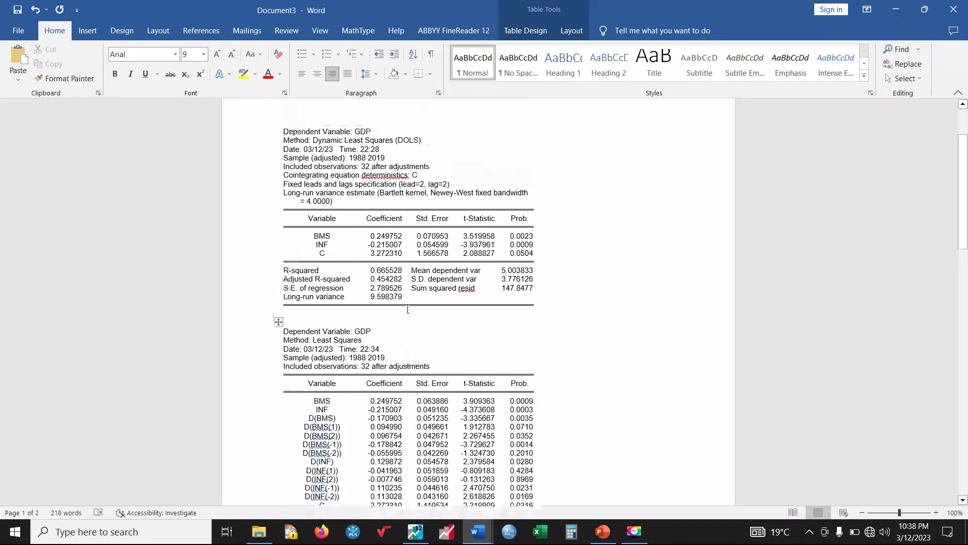
pyautogui.scroll(-1, 407, 297)
pyautogui.scroll(4, 407, 297)
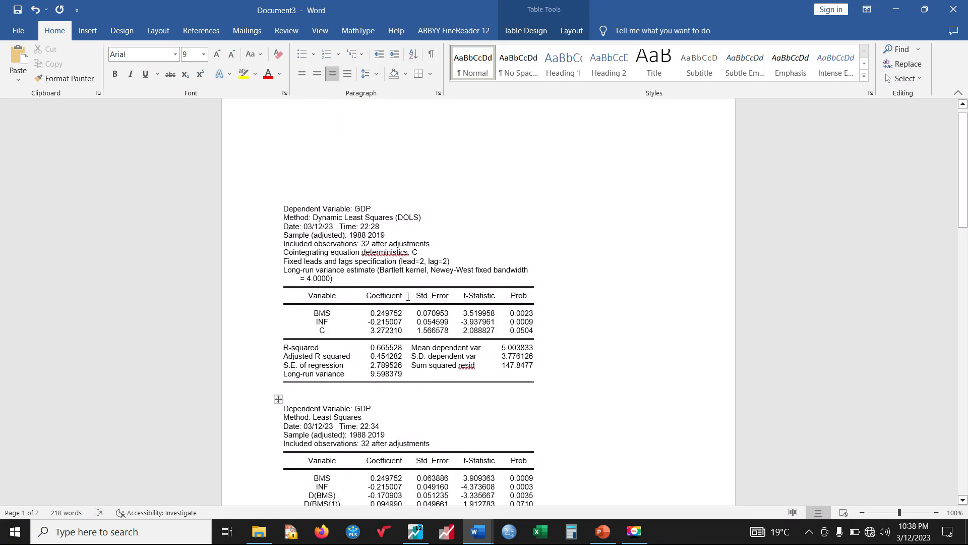
pyautogui.scroll(-3, 405, 297)
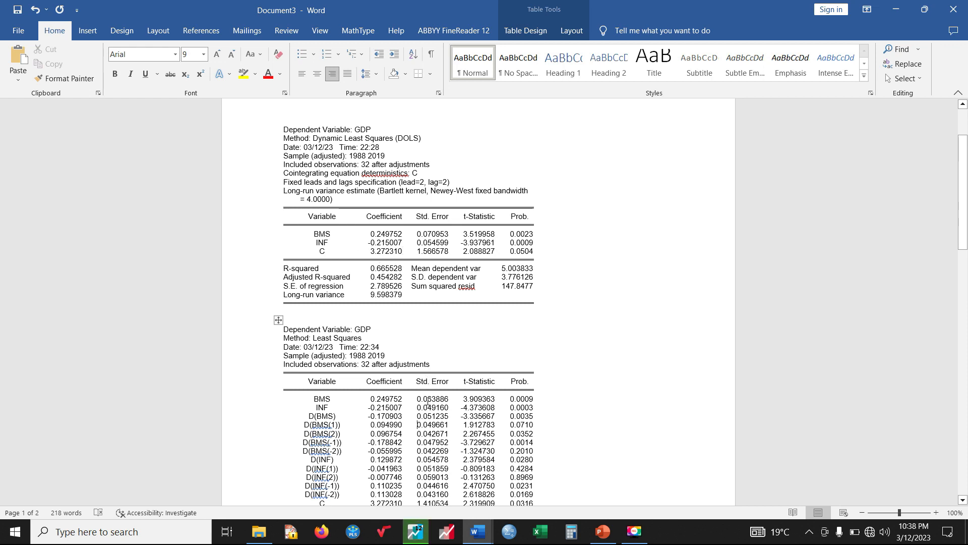
pyautogui.click(414, 531)
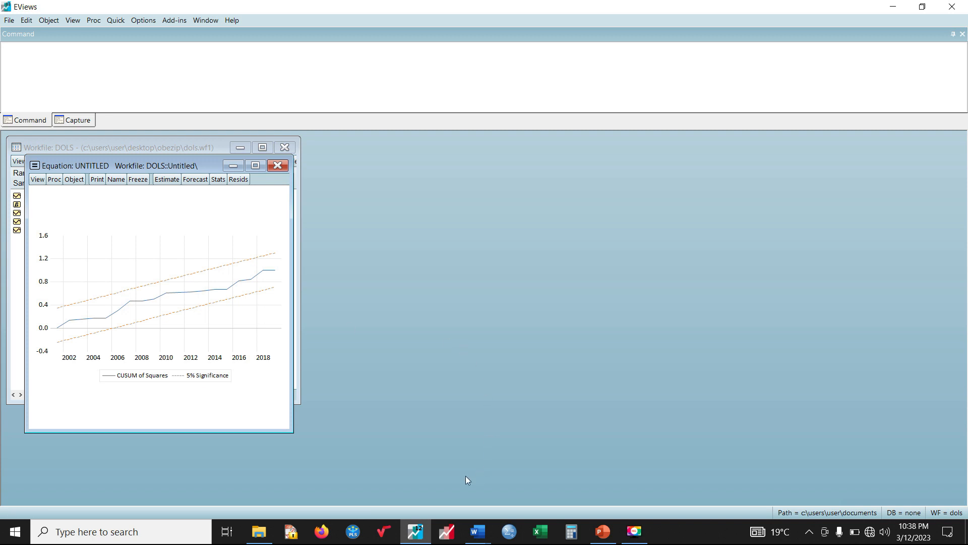